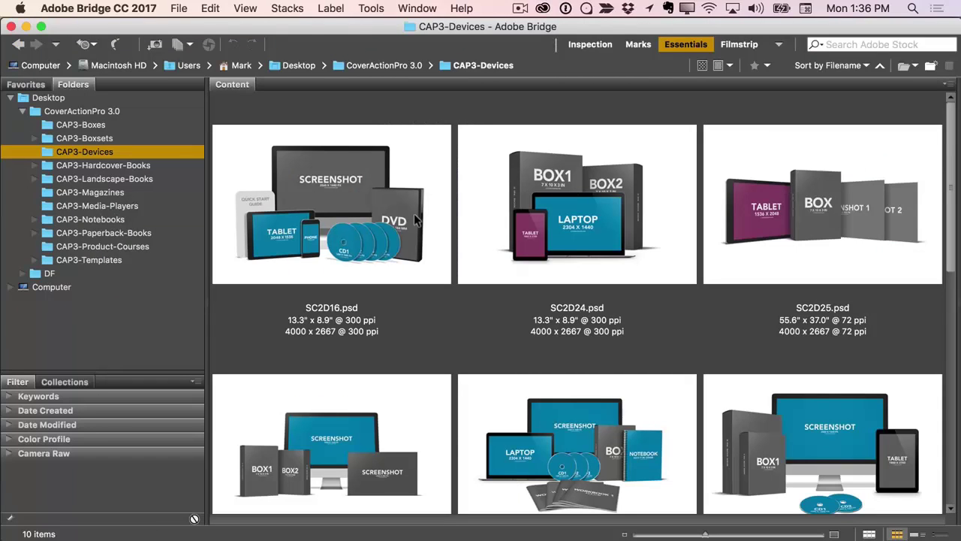
Step: Browse the CAP3-Boxes, Devices and Hardcover-Books mockups (6 x 9, 8 x 10, 5 x 8 in)
click(86, 124)
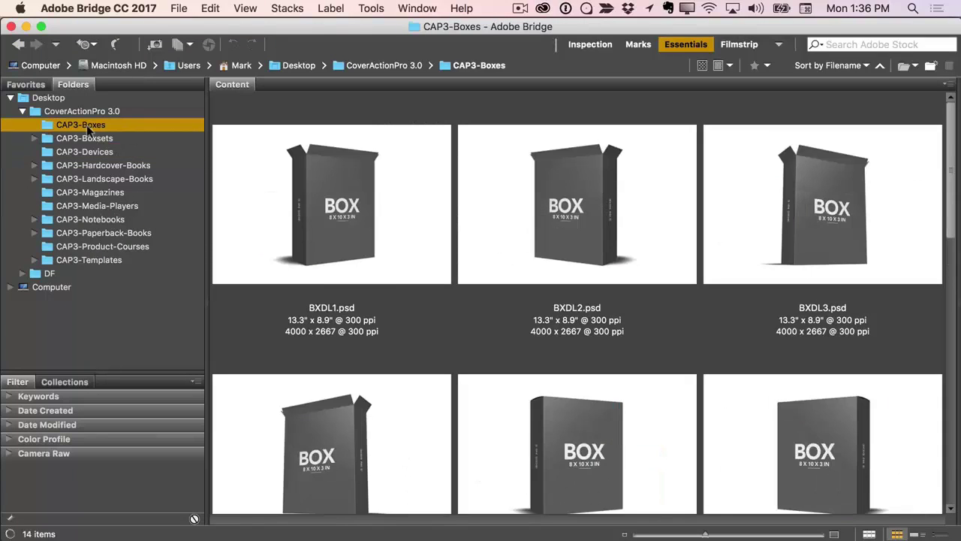
click(86, 138)
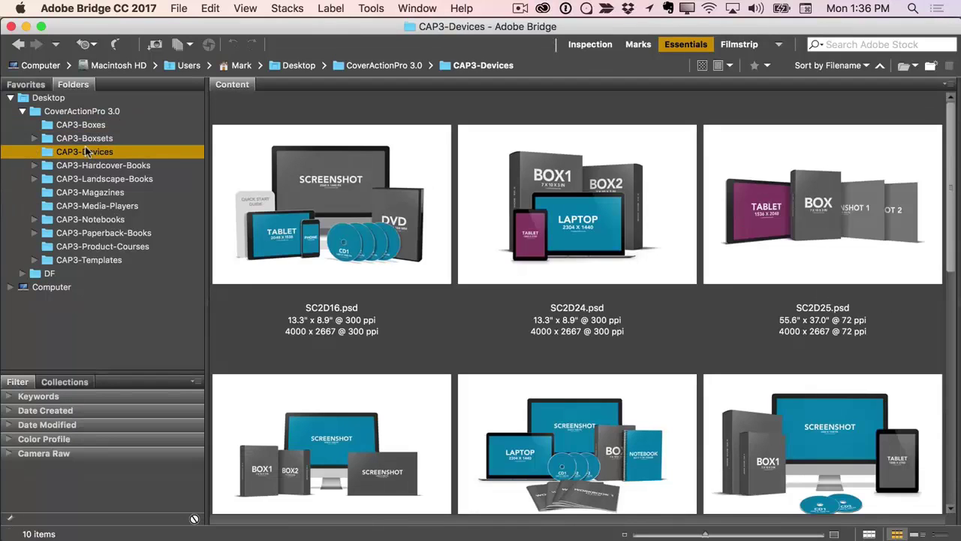
click(86, 166)
click(34, 165)
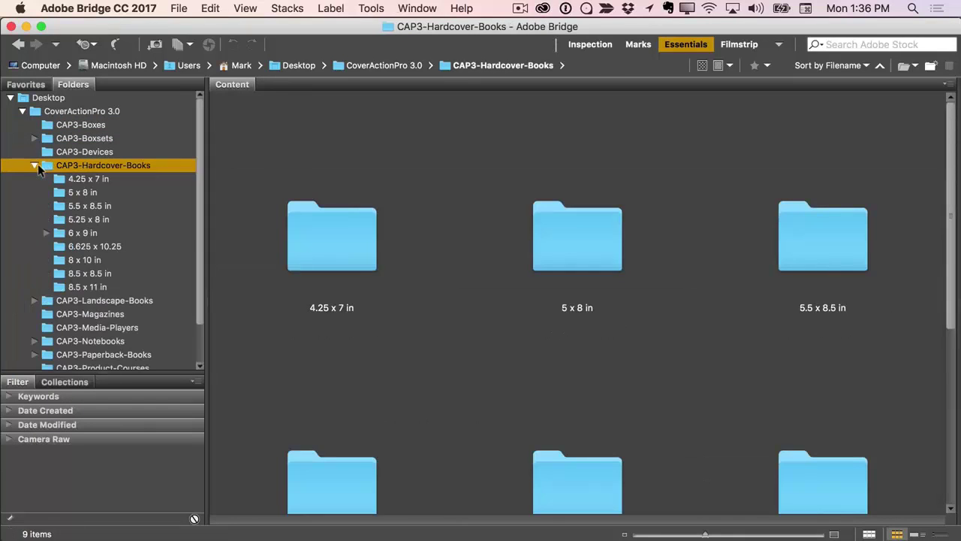
click(82, 233)
click(84, 260)
click(81, 192)
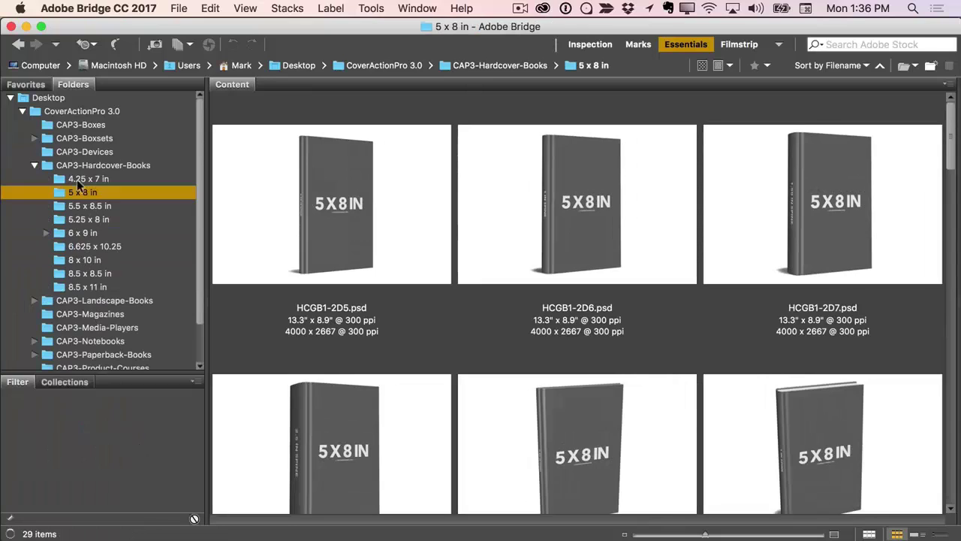
click(35, 165)
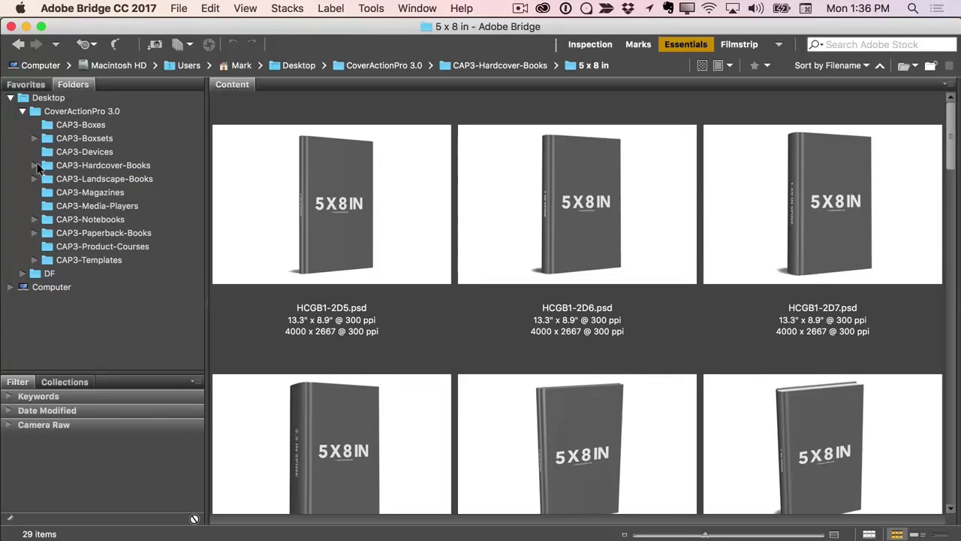
click(34, 165)
Step: Browse the landscape book sizes: 9 x 7, 10 x 8, A5 and A4
click(34, 179)
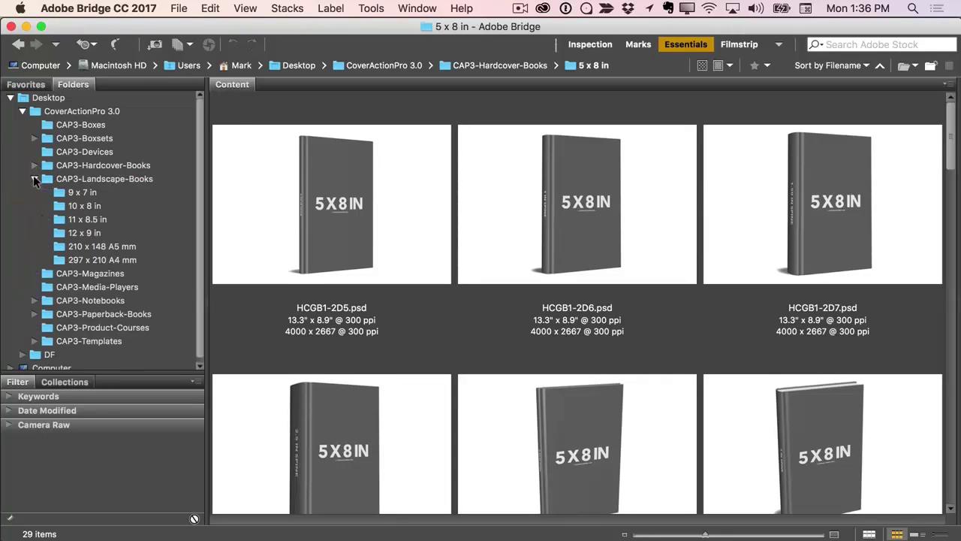
click(75, 194)
click(77, 207)
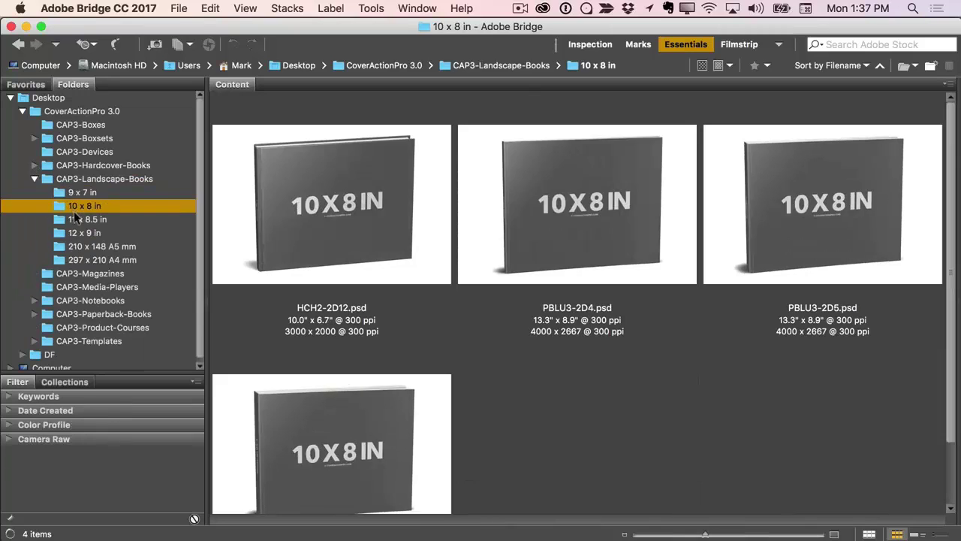
click(76, 232)
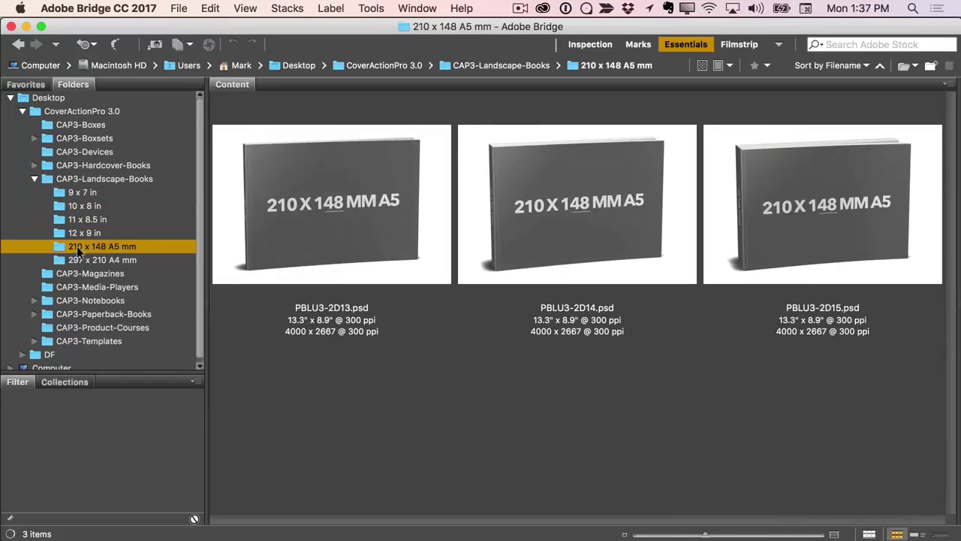
key(Down)
click(35, 179)
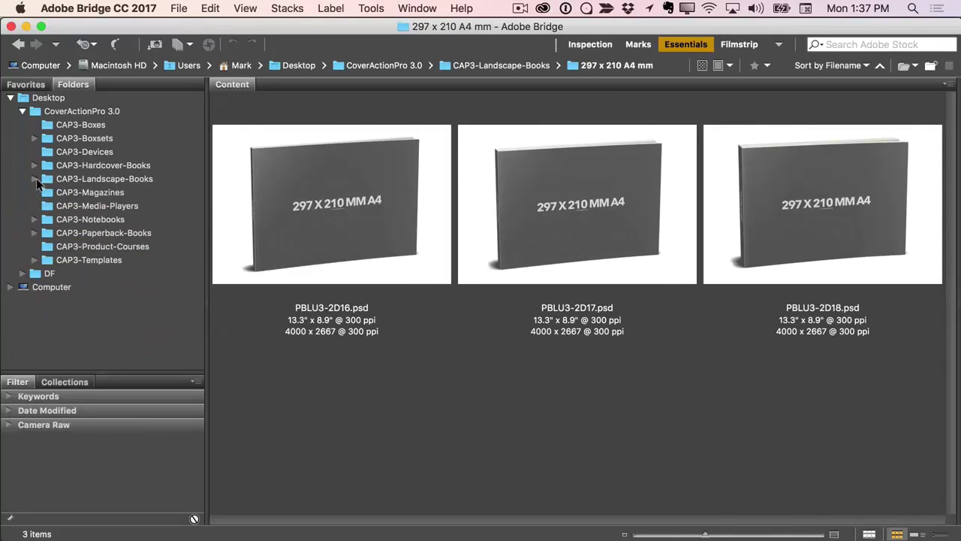
Step: Browse the CAP3-Magazines, Media-Players and 8.5 x 11 in Notebooks mockups
click(70, 192)
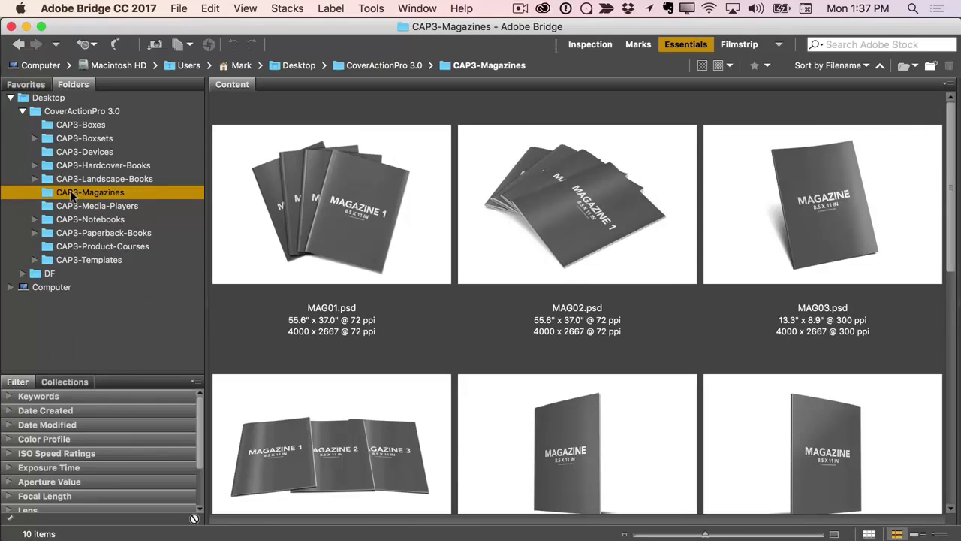
click(73, 200)
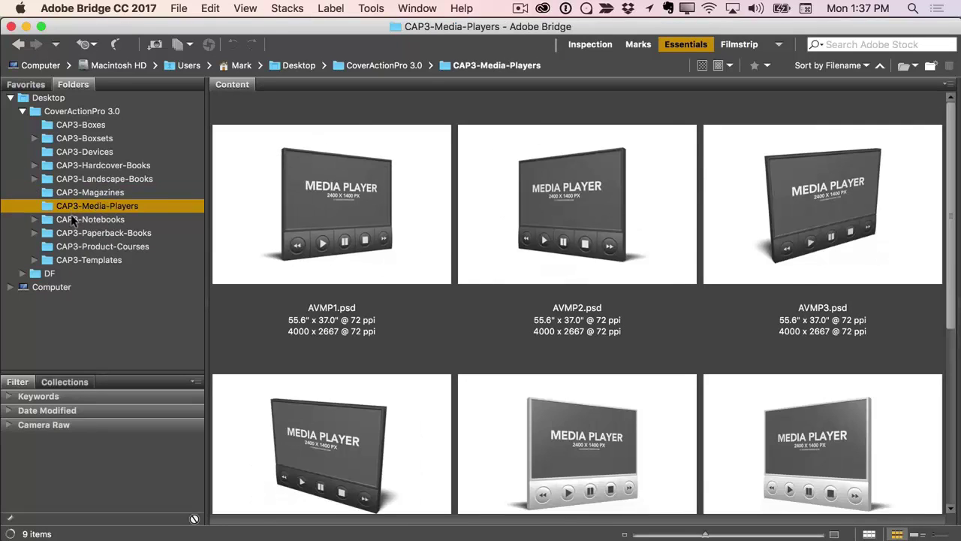
click(45, 219)
click(66, 234)
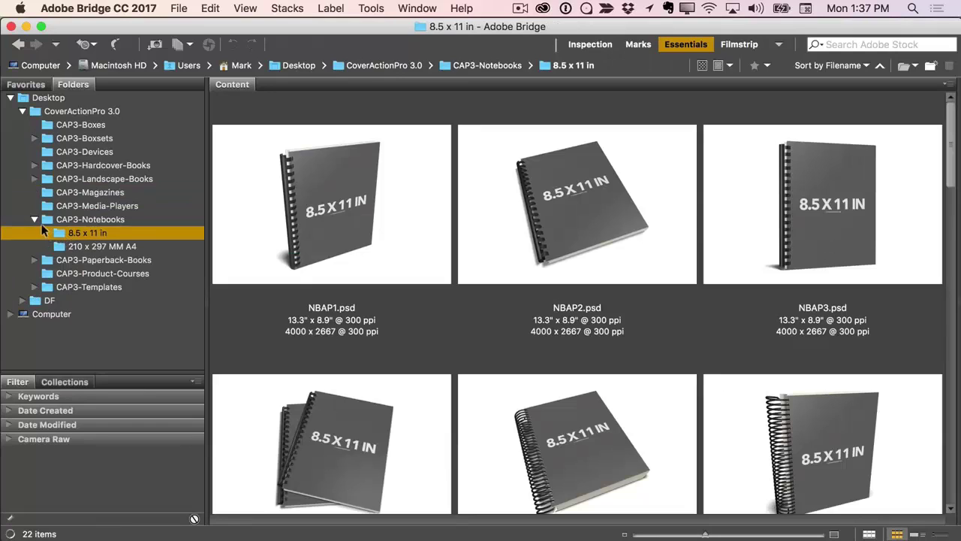
Step: Browse the 5 x 8 and 8 x 10 in paperbacks, then the CAP3-Product-Courses mockups
click(75, 260)
click(34, 260)
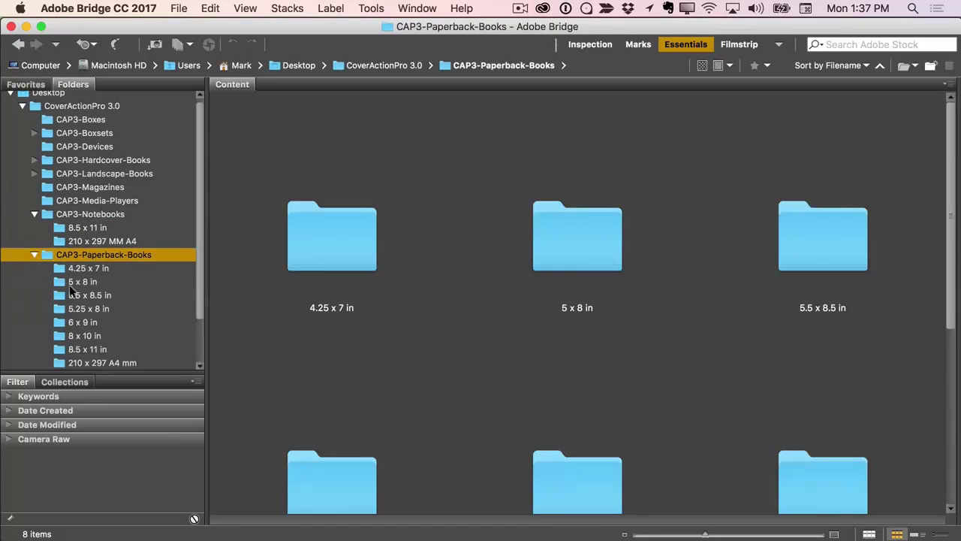
click(71, 283)
click(84, 336)
click(35, 255)
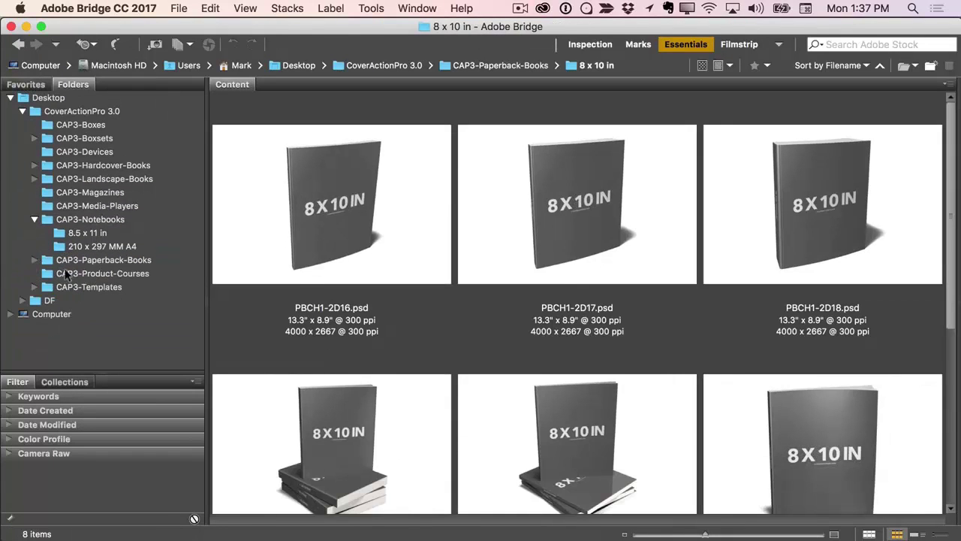
click(75, 275)
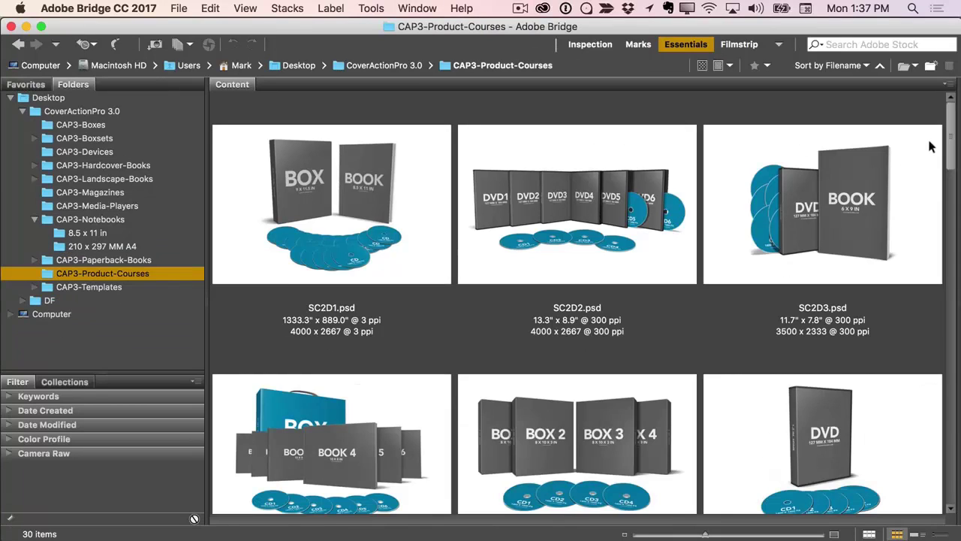
mouse_move(949, 141)
mouse_down()
mouse_move(947, 240)
mouse_move(919, 113)
mouse_up()
click(33, 219)
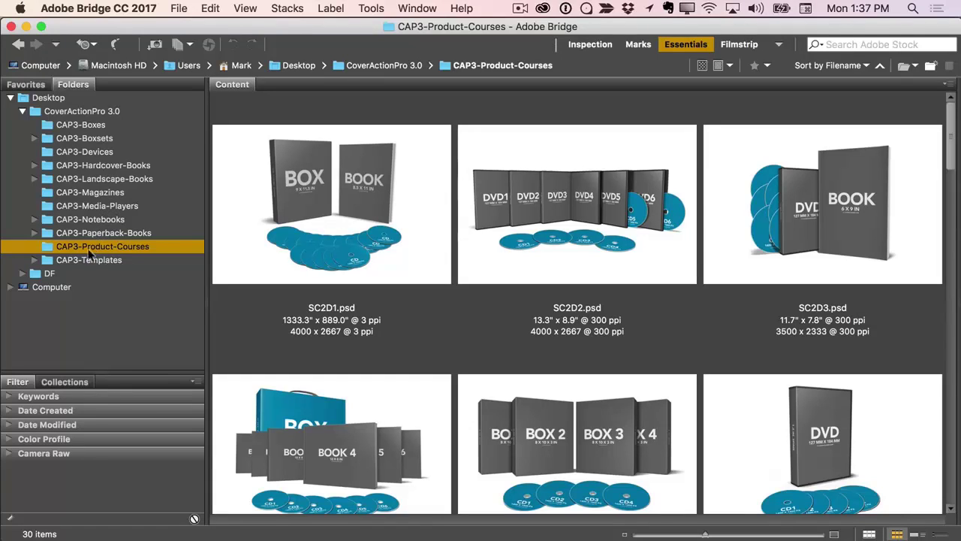
Step: Open T48-6X9-PublicSpeaking.psd from CAP3-Templates in Adobe Photoshop CC 2017
click(73, 260)
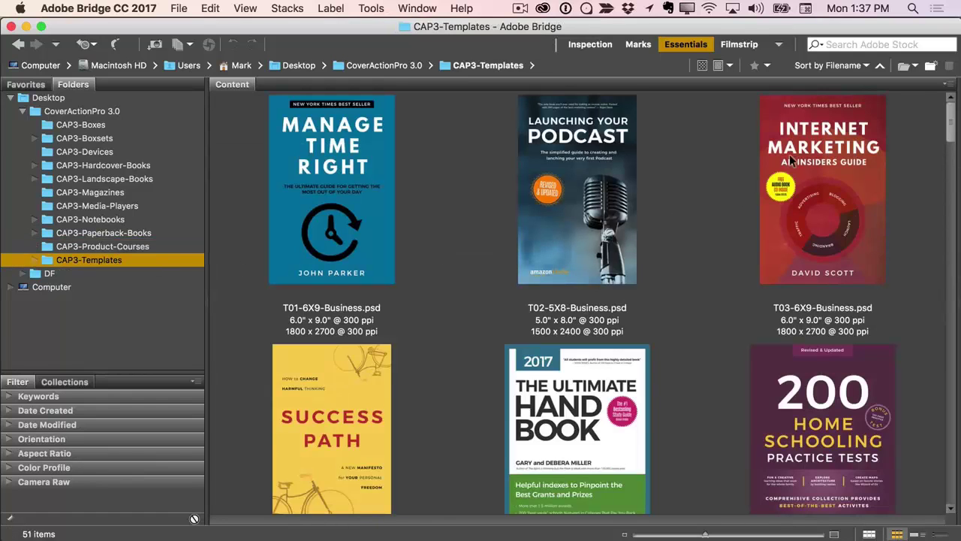
drag(948, 120, 938, 261)
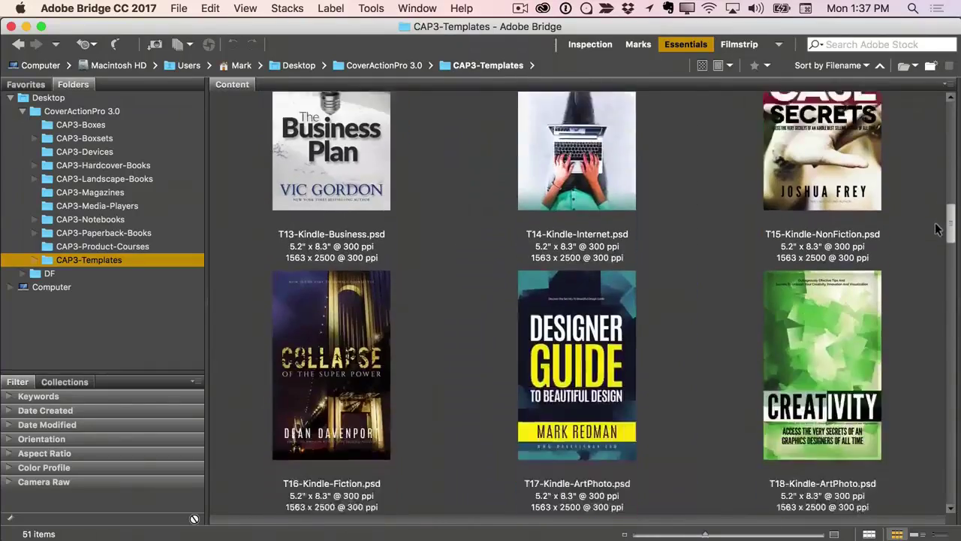
mouse_move(936, 261)
mouse_down()
mouse_move(954, 359)
mouse_move(952, 458)
mouse_move(933, 436)
mouse_up()
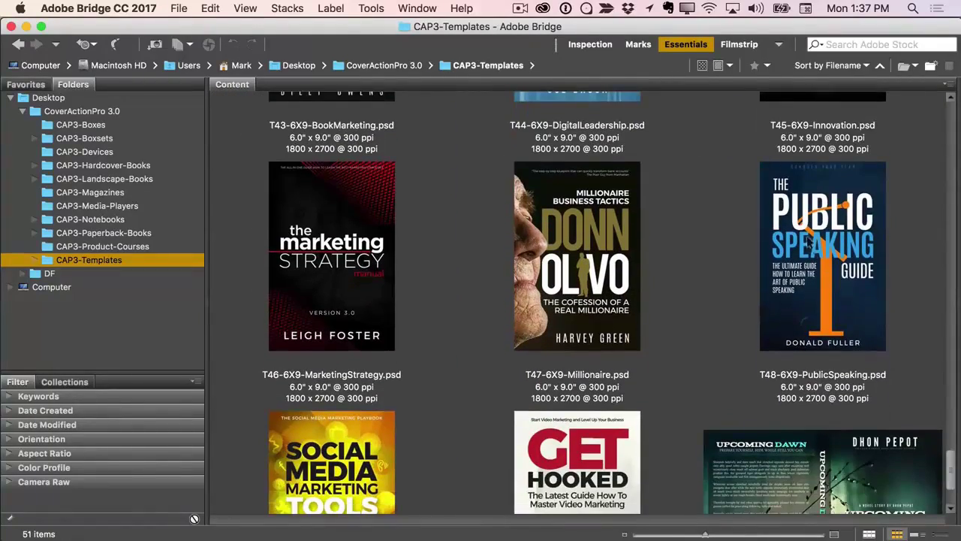
click(811, 245)
right_click(801, 217)
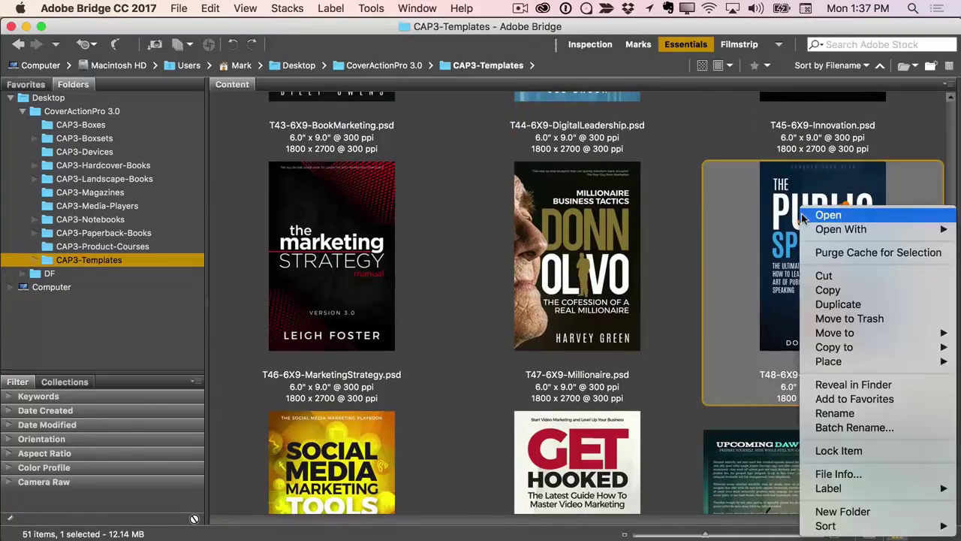
mouse_move(840, 229)
click(690, 258)
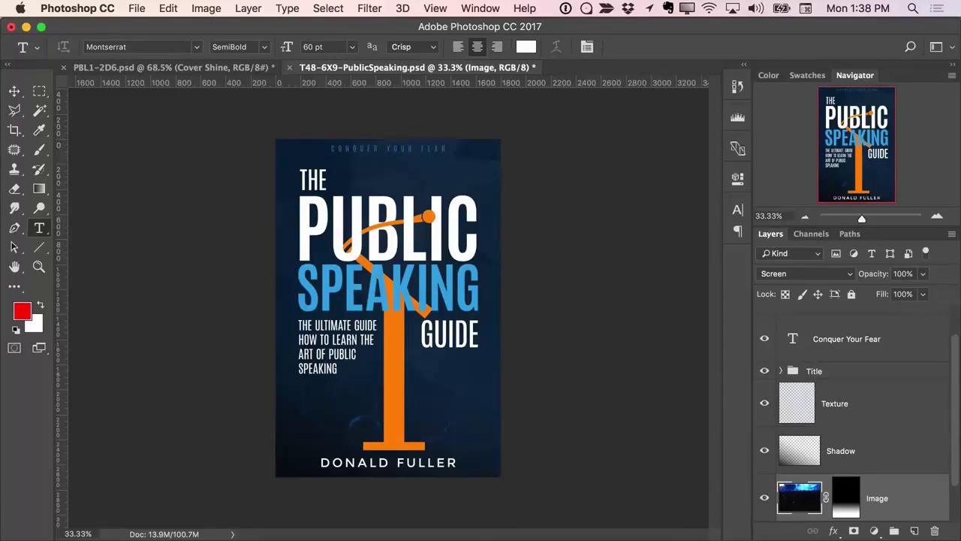
Step: Back in Bridge, browse the 4.25 x 7 and 5 x 8 in paperback mockups
key(super+Tab)
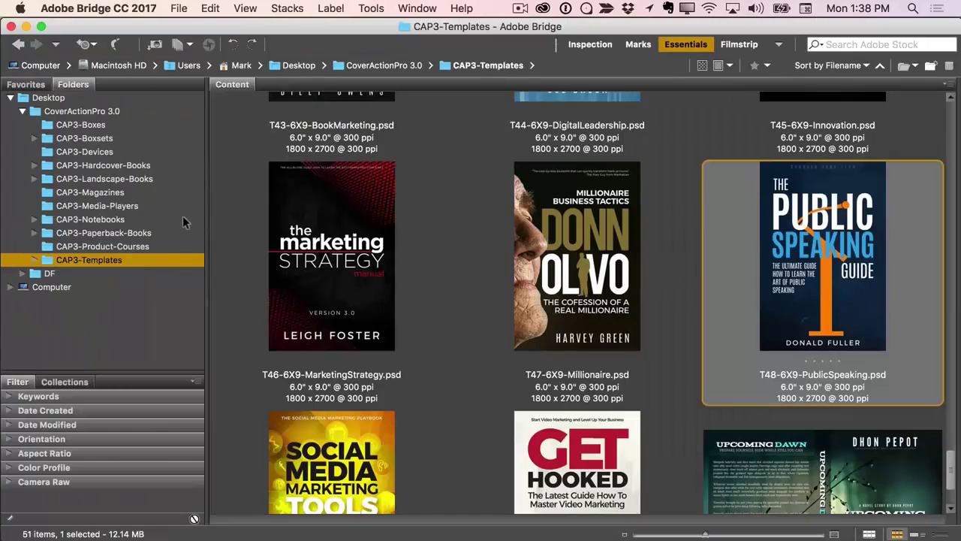
click(83, 233)
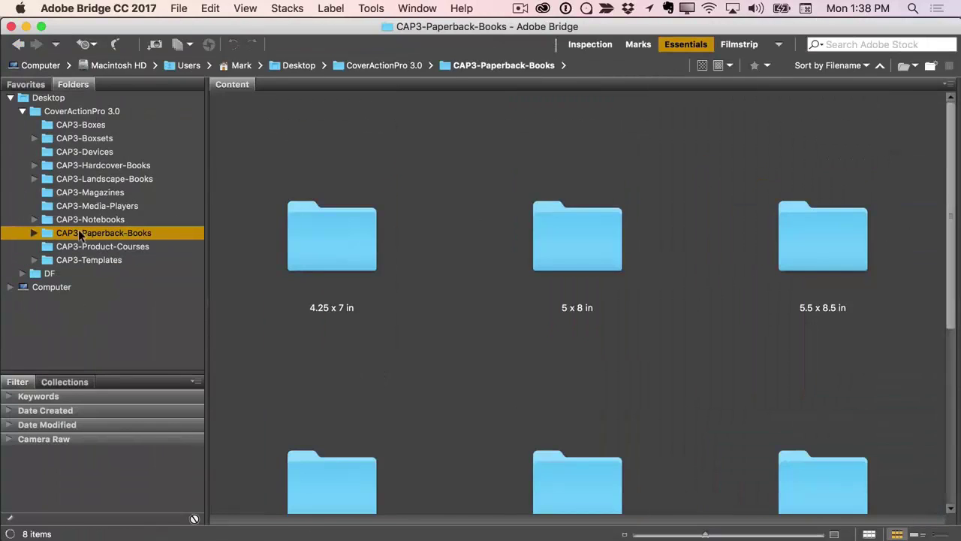
click(34, 233)
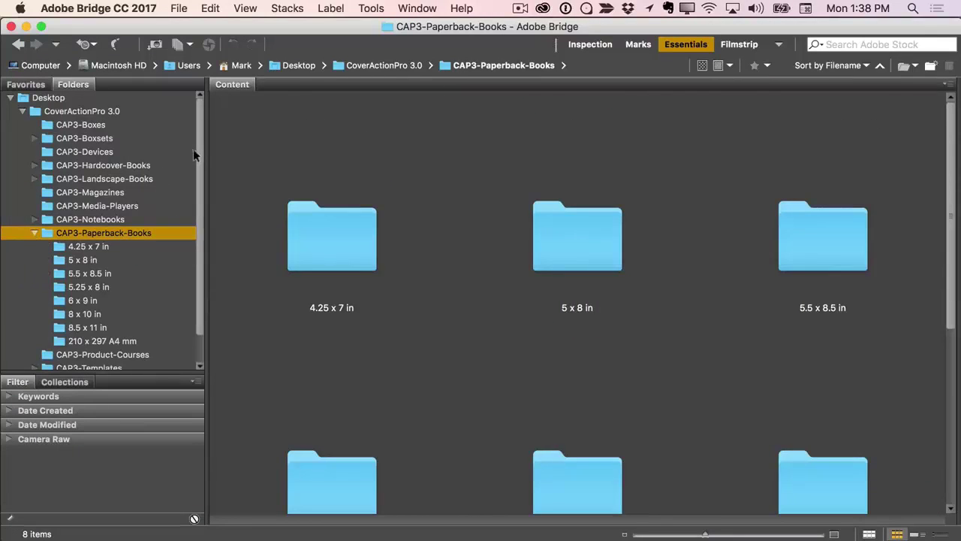
drag(196, 150, 198, 170)
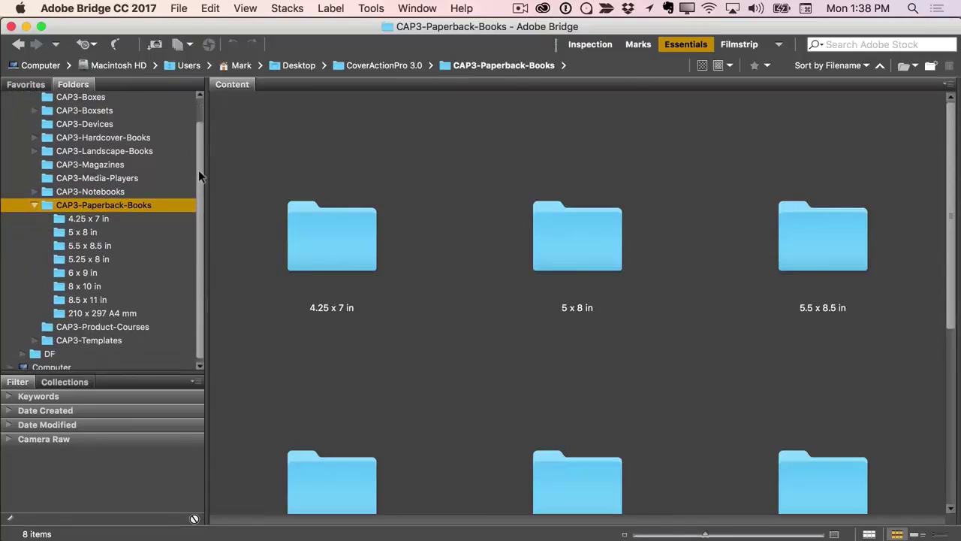
click(82, 218)
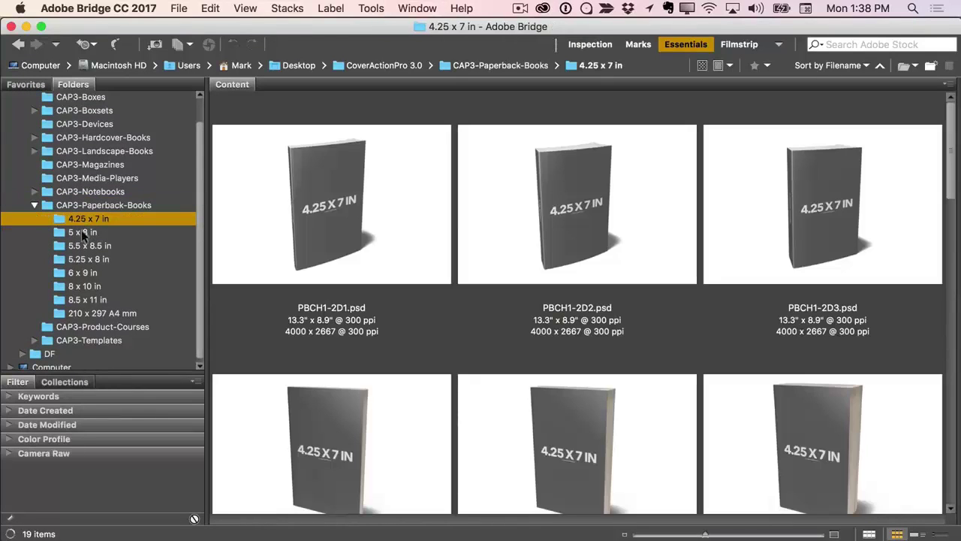
click(82, 233)
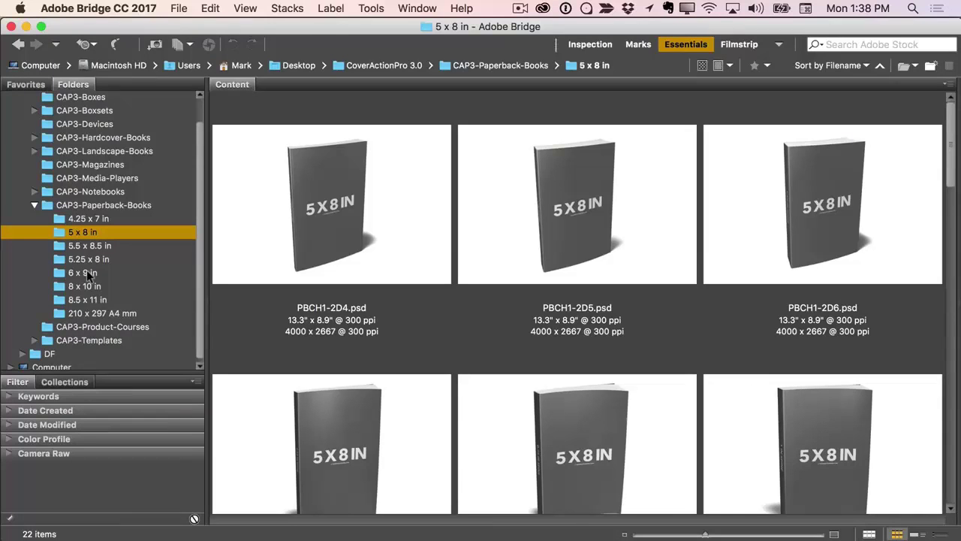
Step: In the 6 x 9 in paperback folder, bring up the context menu for PBTM1-2D18.psd
click(87, 274)
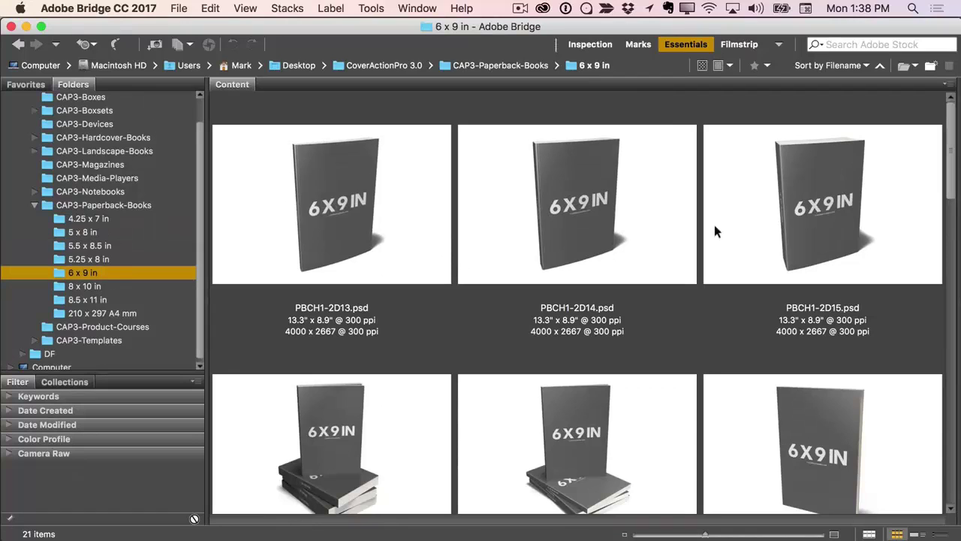
mouse_move(949, 156)
mouse_down()
mouse_move(928, 425)
mouse_move(925, 262)
mouse_move(912, 199)
mouse_up()
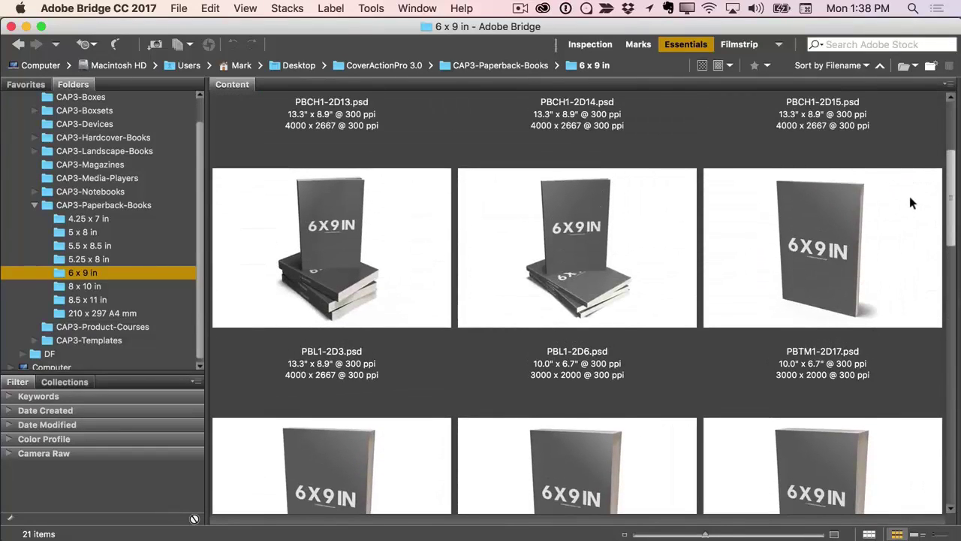
click(401, 239)
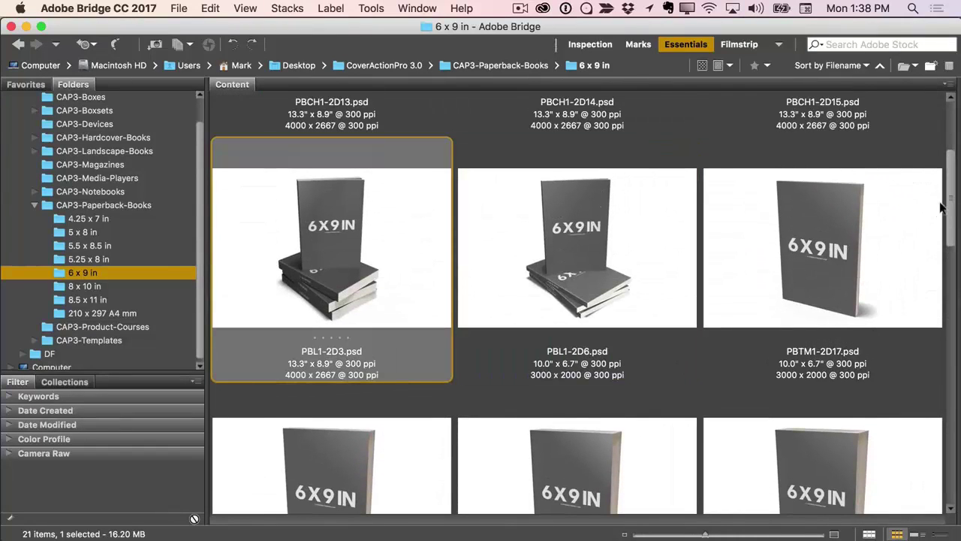
mouse_move(948, 209)
mouse_down()
mouse_move(947, 288)
mouse_move(946, 260)
mouse_up()
click(392, 239)
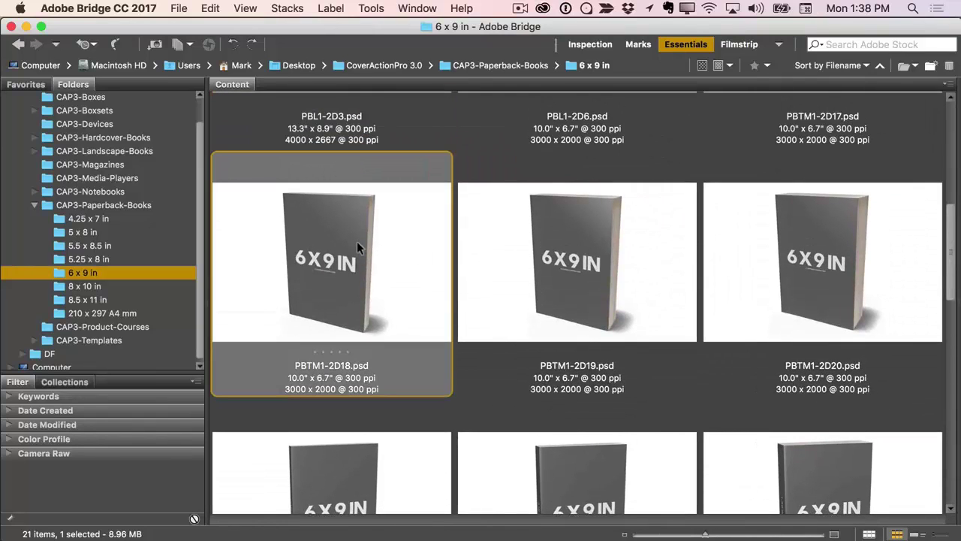
right_click(357, 241)
mouse_move(394, 229)
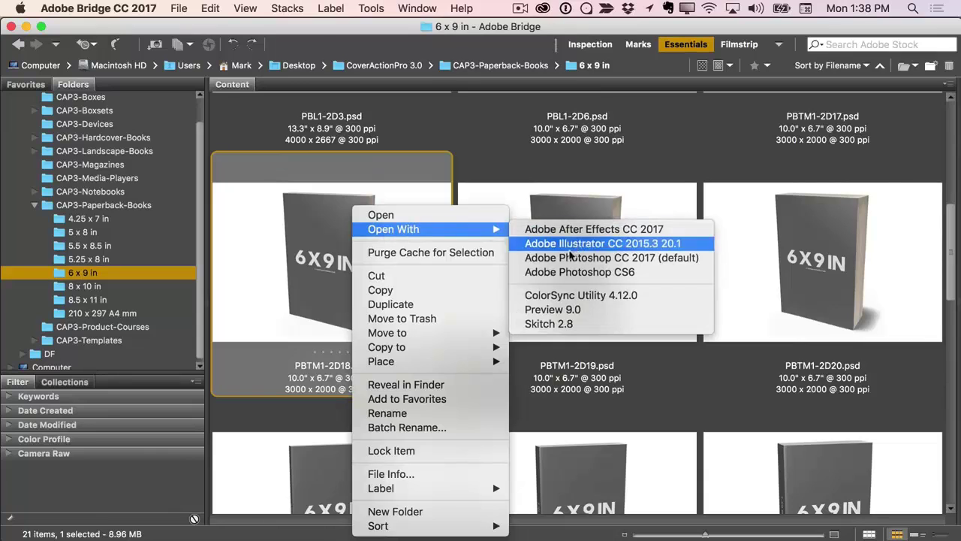
Step: Open PBTM1-2D18 in Photoshop, then select all and Copy Merged the Public Speaking cover
click(565, 258)
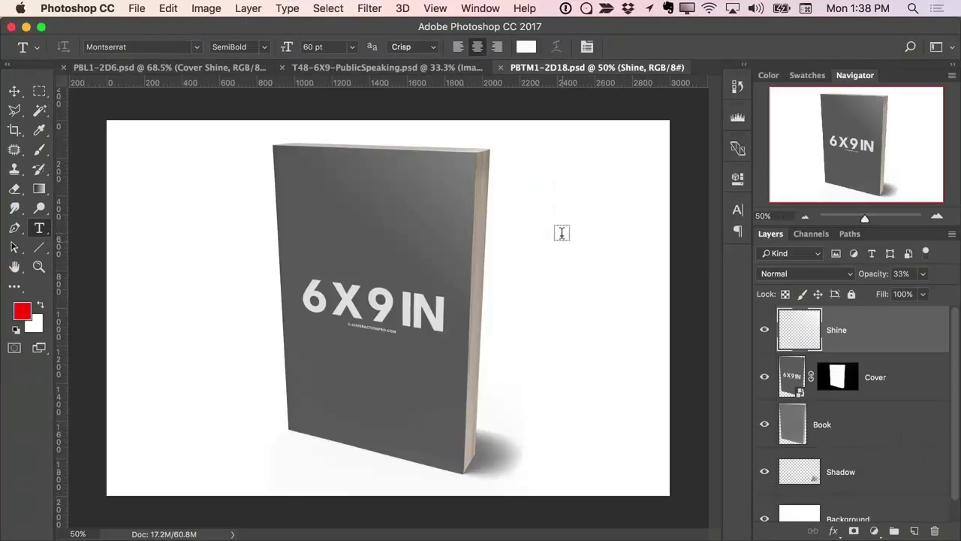
click(419, 69)
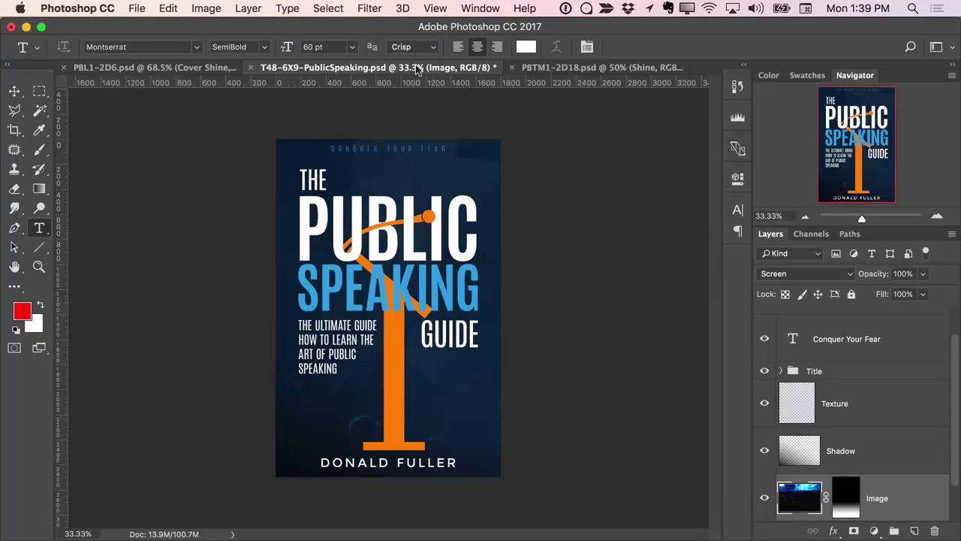
click(329, 6)
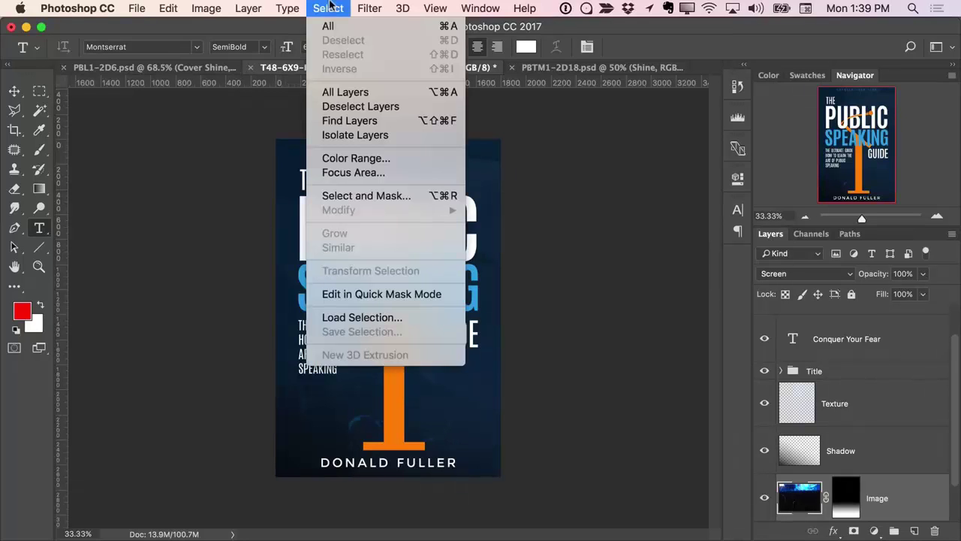
click(328, 25)
click(161, 7)
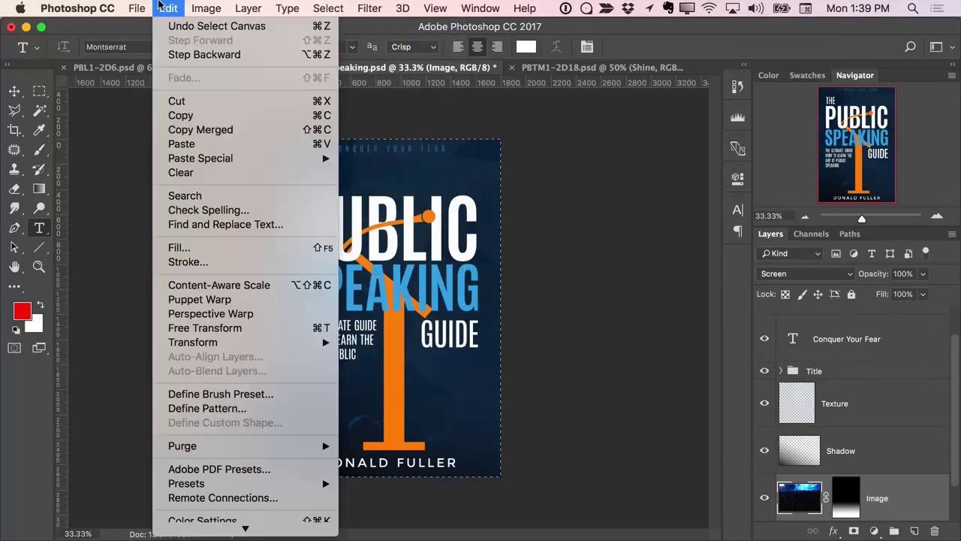
click(182, 129)
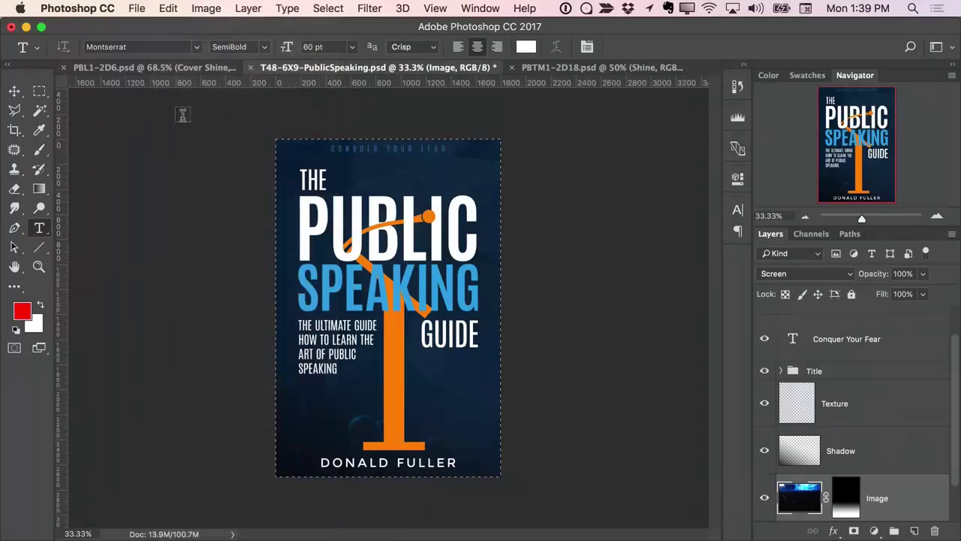
Step: Paste the copied cover into PBTM1-2D18's Cover smart object and save it
click(554, 68)
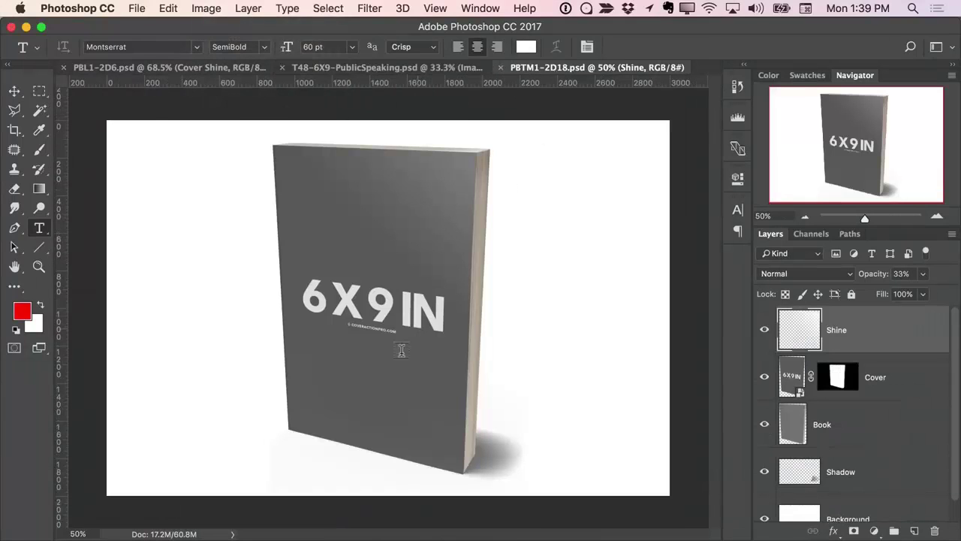
double_click(793, 378)
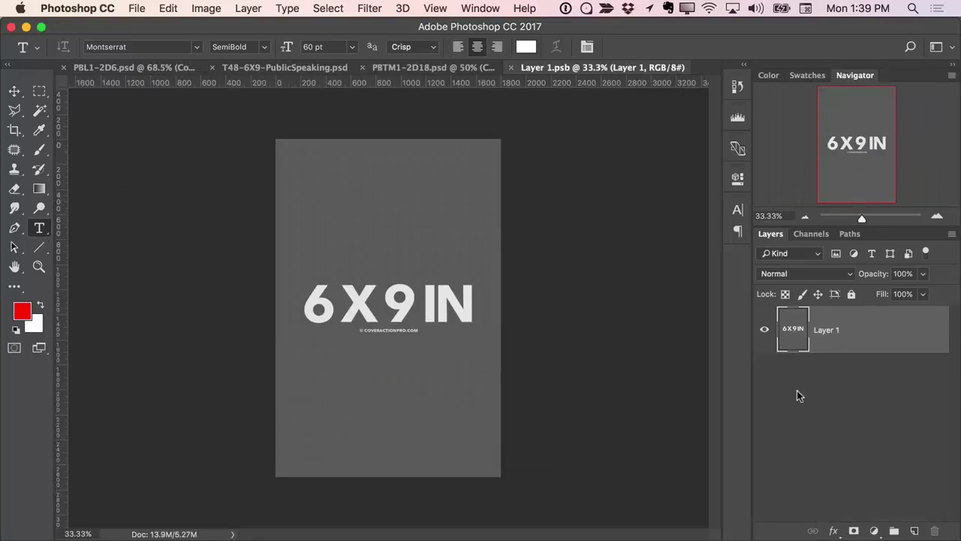
key(super+v)
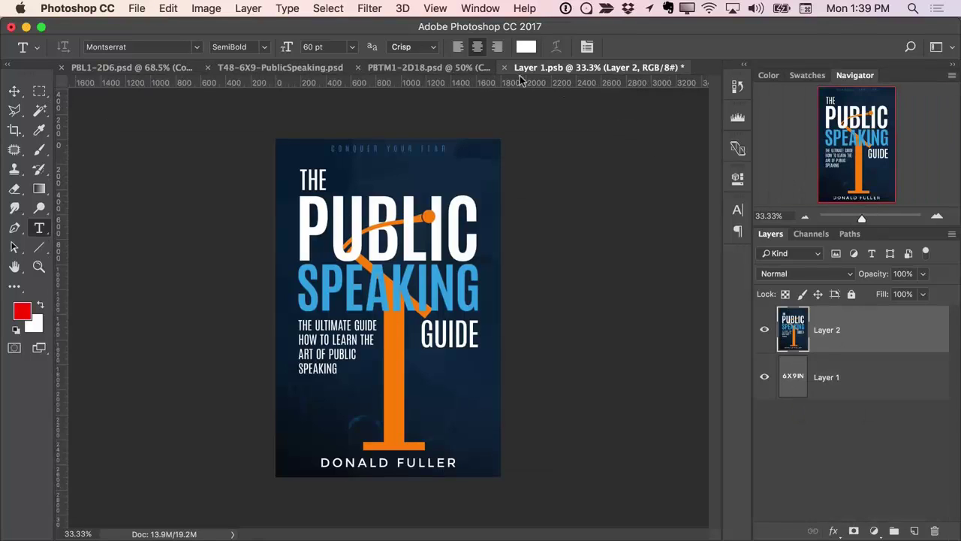
click(503, 70)
click(603, 210)
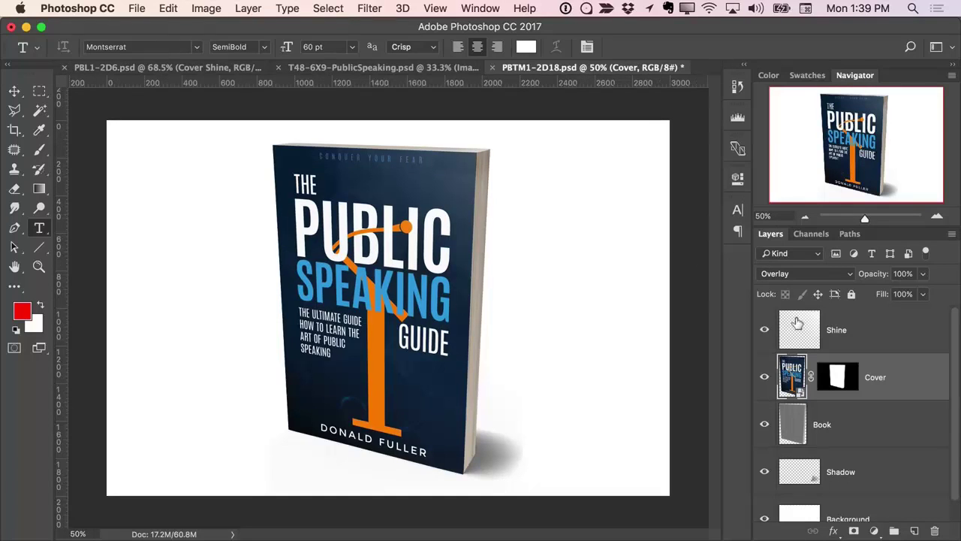
Step: Raise the Shine layer's opacity to strengthen the cover highlight
click(851, 333)
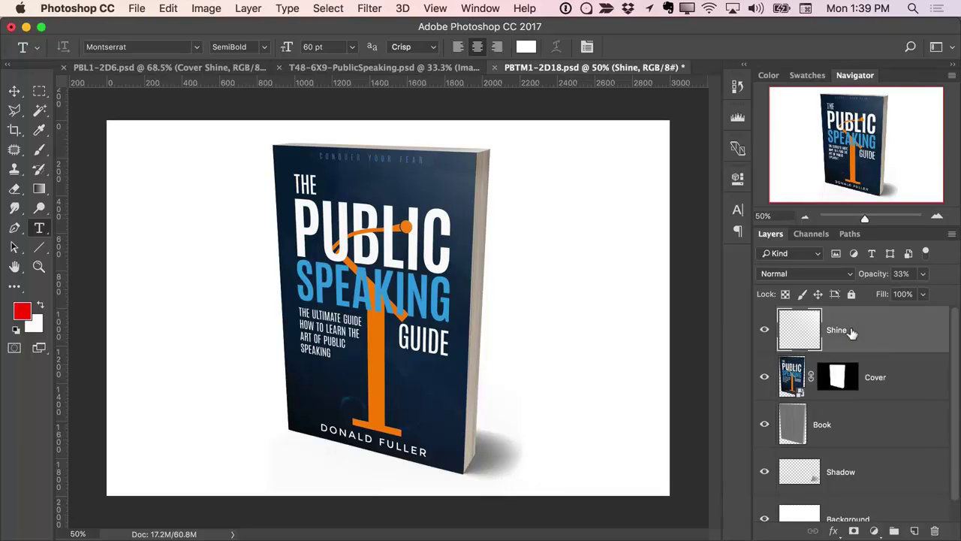
click(922, 273)
drag(901, 291, 949, 294)
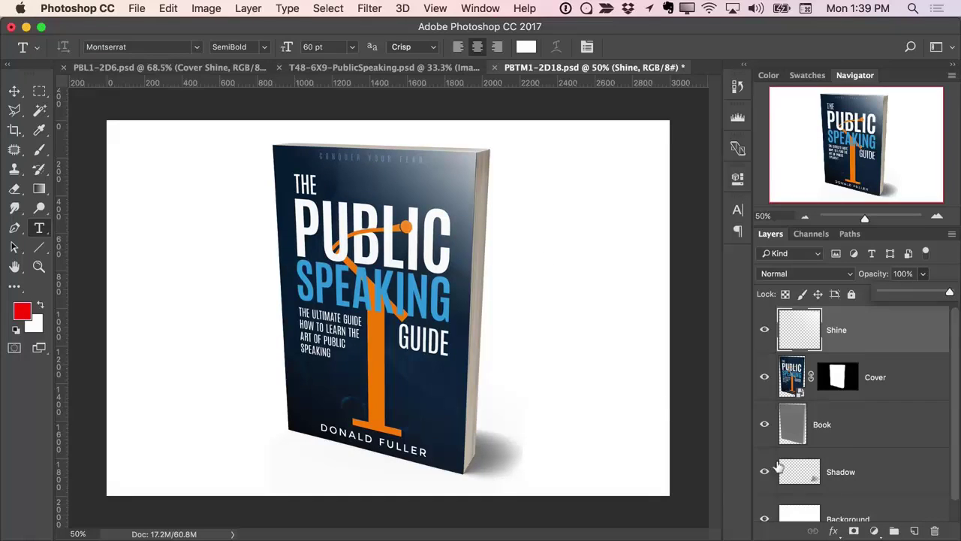
scroll(777, 465, down, 1)
Step: Set the Shadow layer to 73% opacity, keeping the shadow and white background visible
click(830, 454)
click(765, 450)
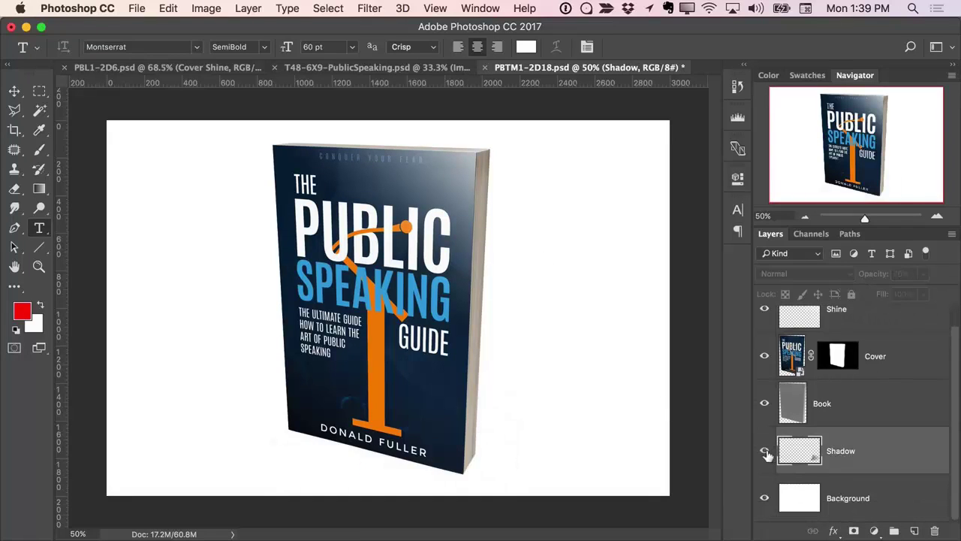
click(923, 273)
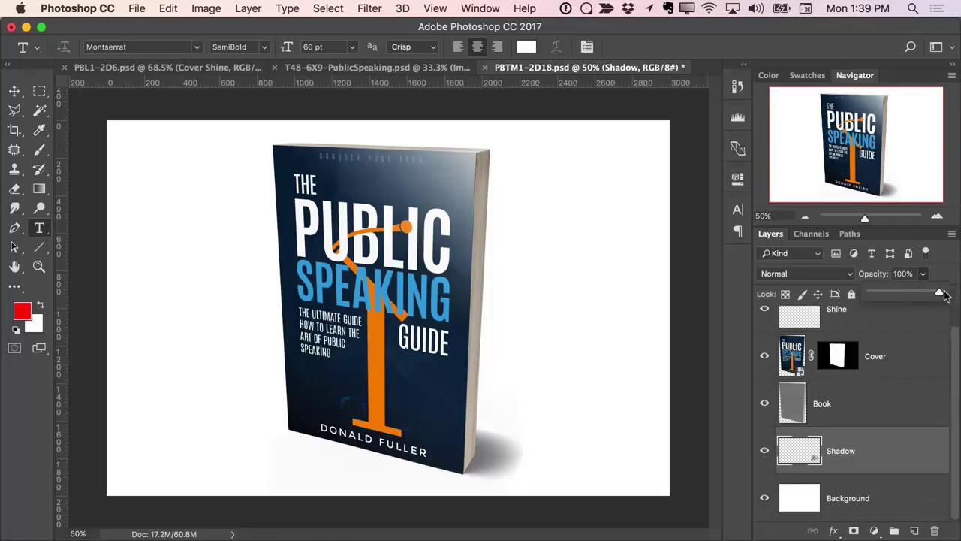
mouse_move(942, 293)
mouse_down()
mouse_move(887, 292)
mouse_move(920, 293)
mouse_up()
click(764, 452)
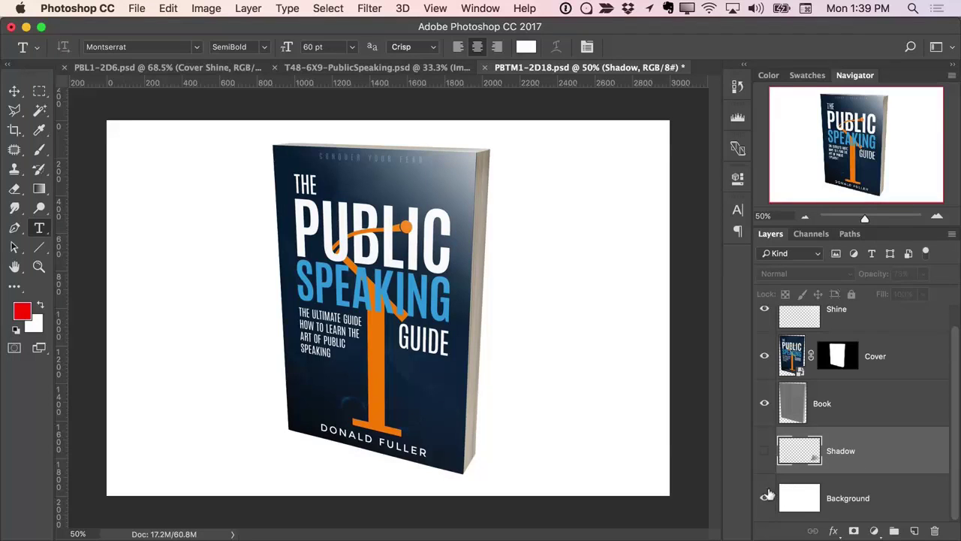
click(765, 497)
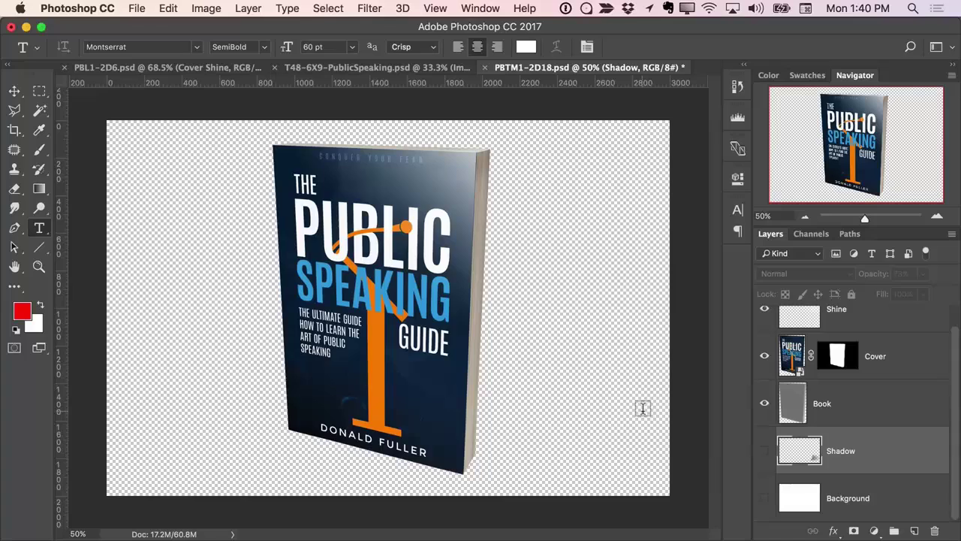
click(764, 451)
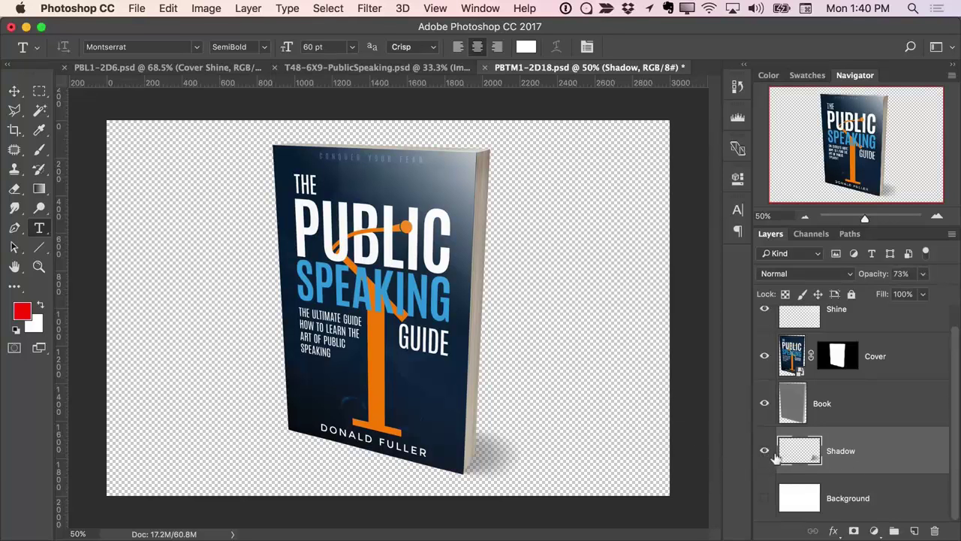
click(764, 498)
scroll(953, 337, up, 2)
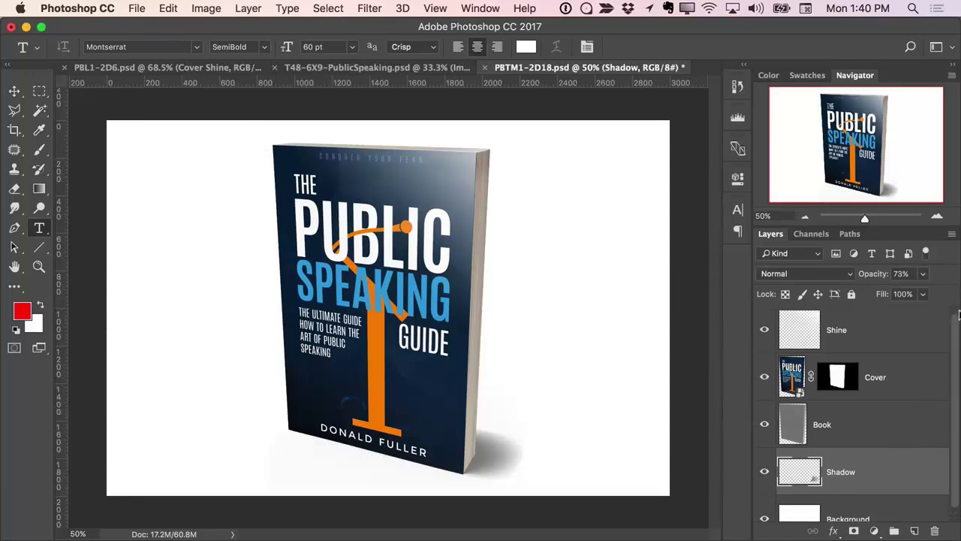
Step: Open the T02-5X8-Business podcast cover template from CAP3-Templates in Photoshop
drag(911, 224, 911, 205)
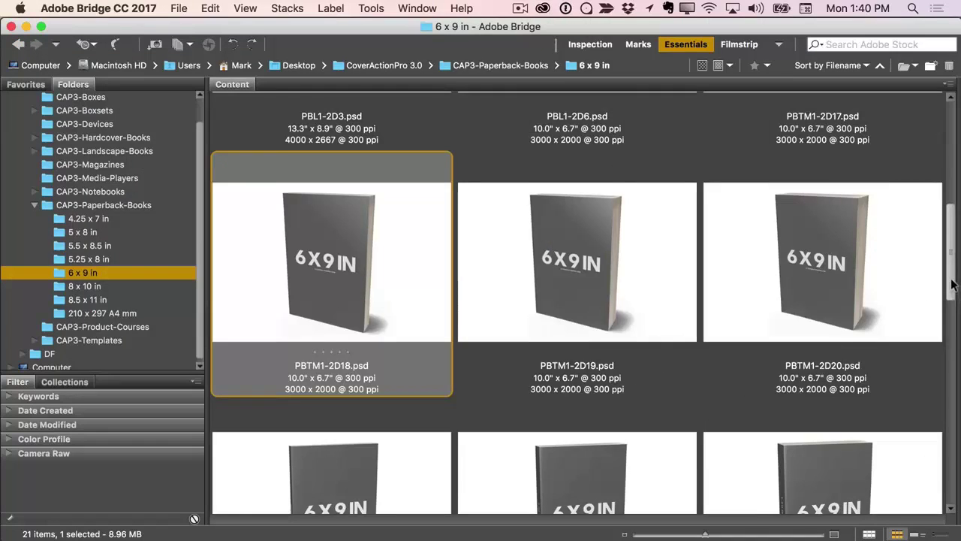
mouse_move(952, 296)
mouse_down()
mouse_move(952, 368)
mouse_move(952, 330)
mouse_up()
click(104, 342)
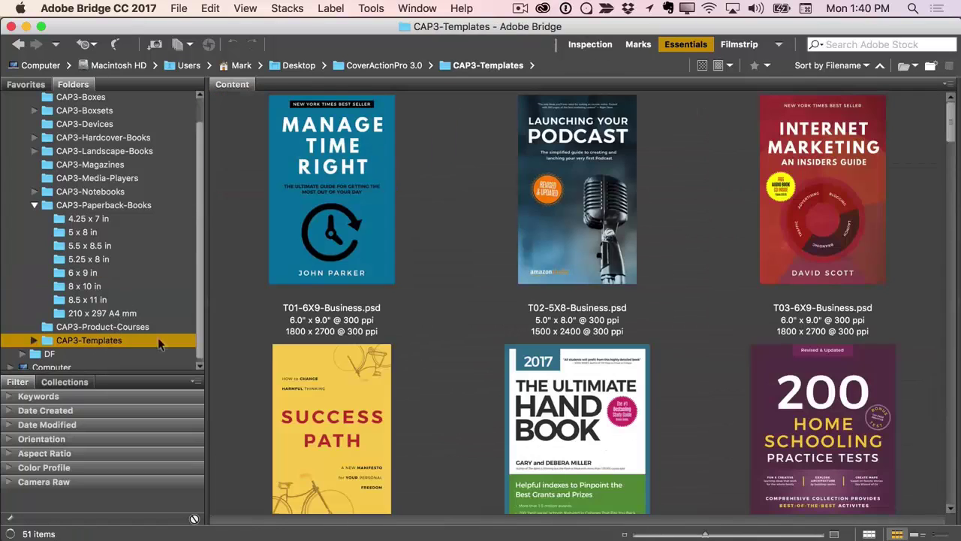
mouse_move(948, 120)
mouse_down()
mouse_move(947, 267)
mouse_move(949, 110)
mouse_up()
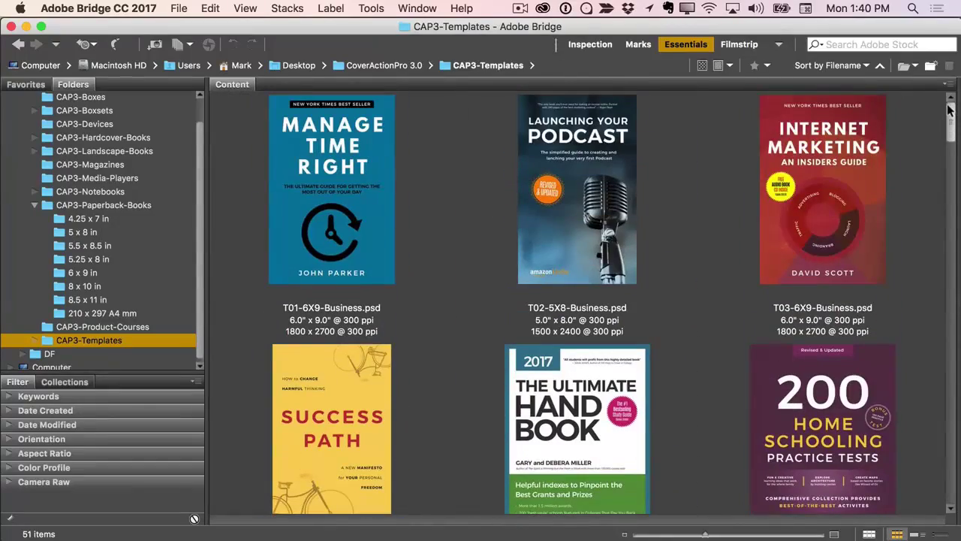
right_click(554, 141)
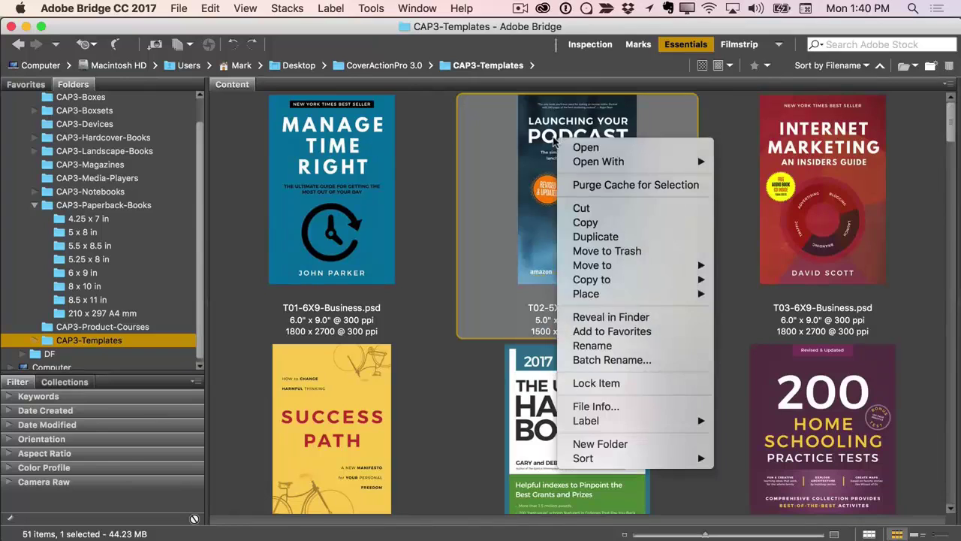
click(805, 193)
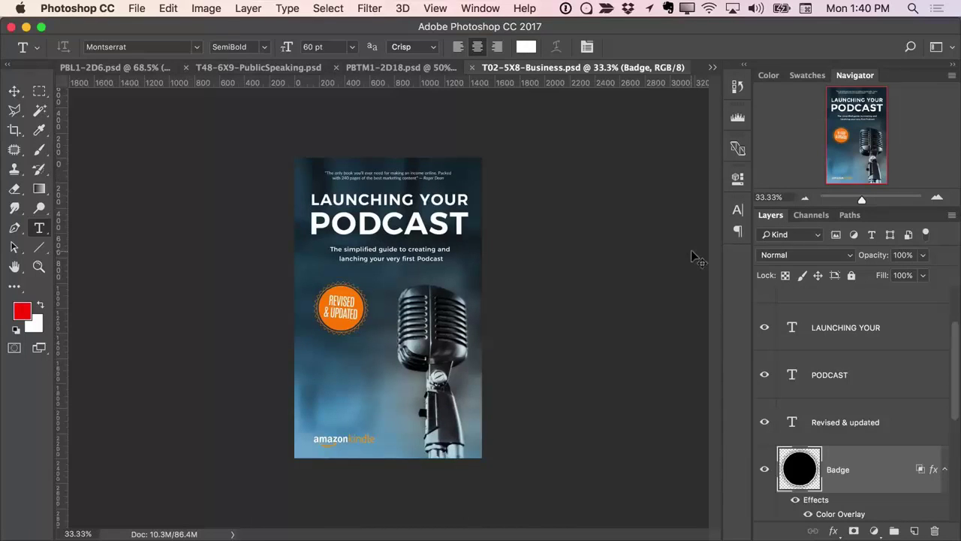
Step: Open PBTM1-2D7.psd from the 5 x 8 in paperback folder in Photoshop CC 2017
scroll(694, 257, up, 2)
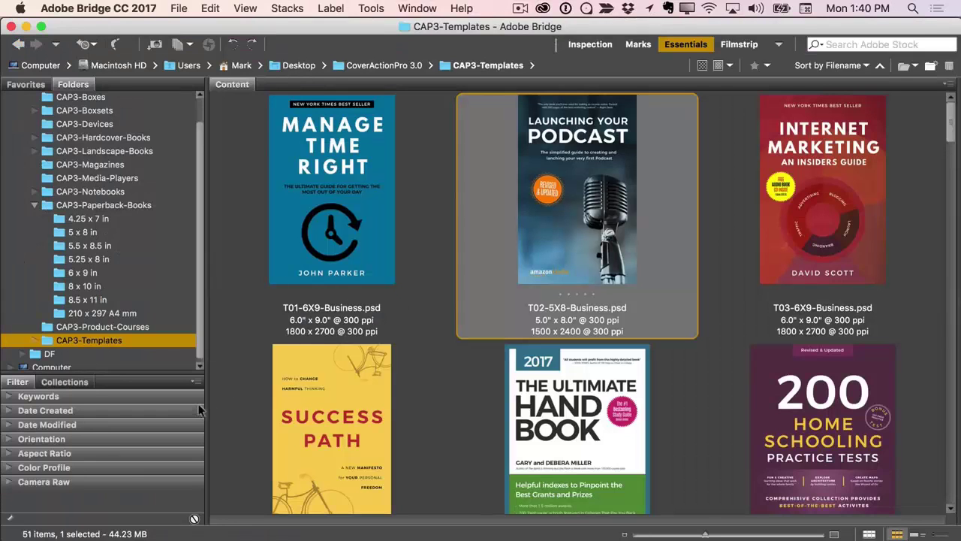
click(63, 232)
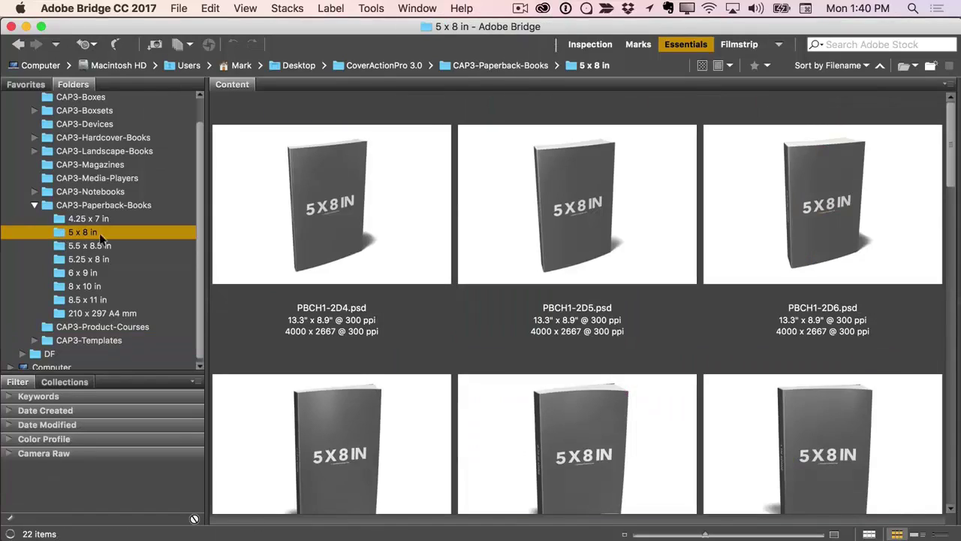
mouse_move(949, 159)
mouse_down()
mouse_move(948, 276)
mouse_move(946, 245)
mouse_up()
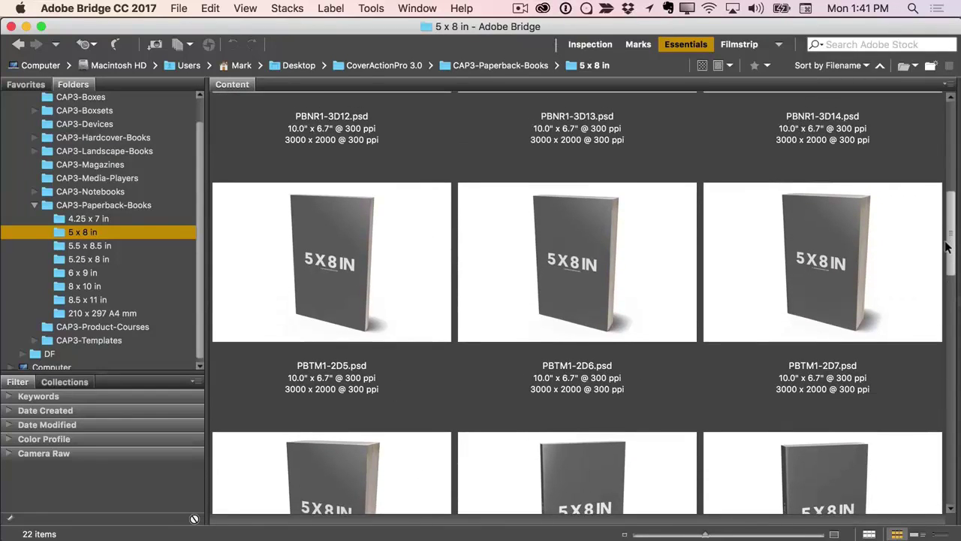
click(822, 239)
right_click(822, 239)
mouse_move(841, 229)
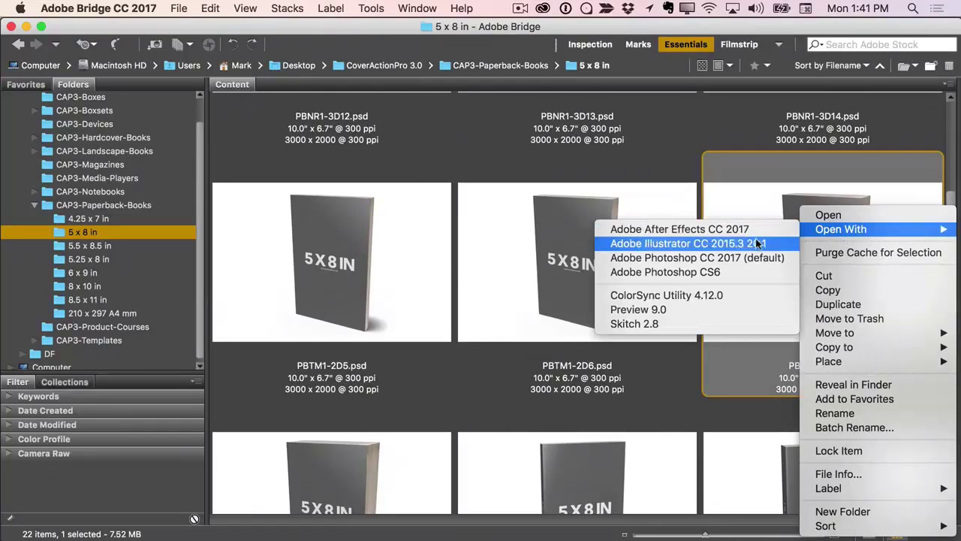
click(733, 258)
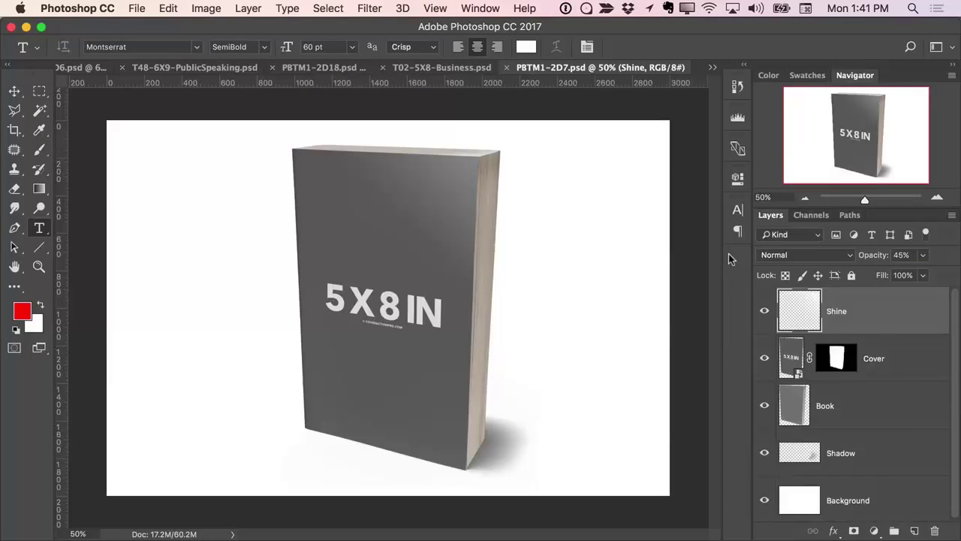
Step: Replace the T02-5X8-Business title word PODCAST with WEBSITE and commit the edit
click(430, 67)
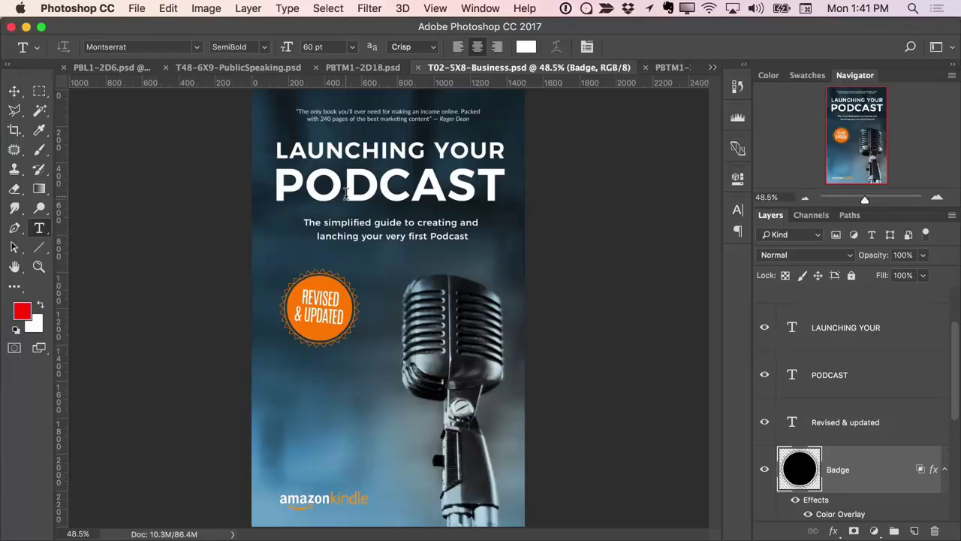
click(346, 185)
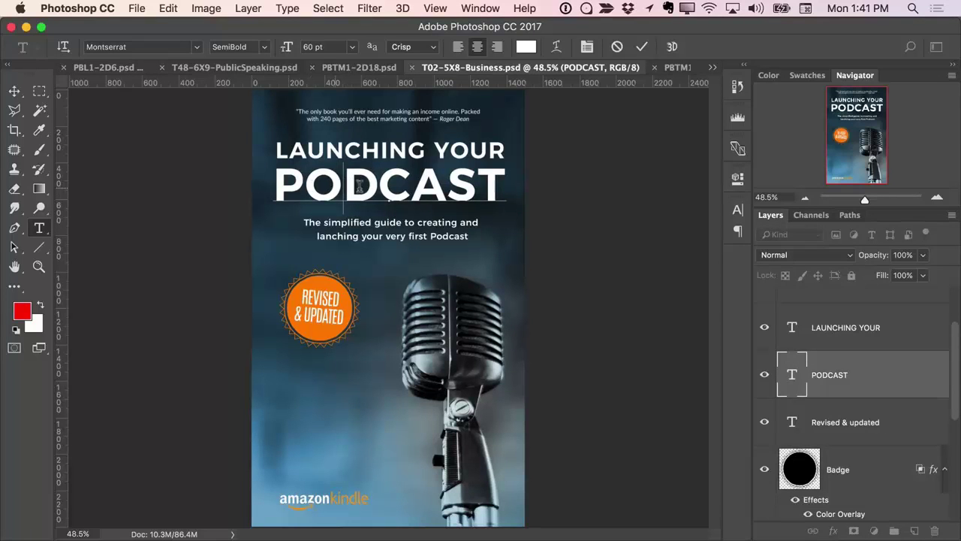
drag(504, 184, 234, 180)
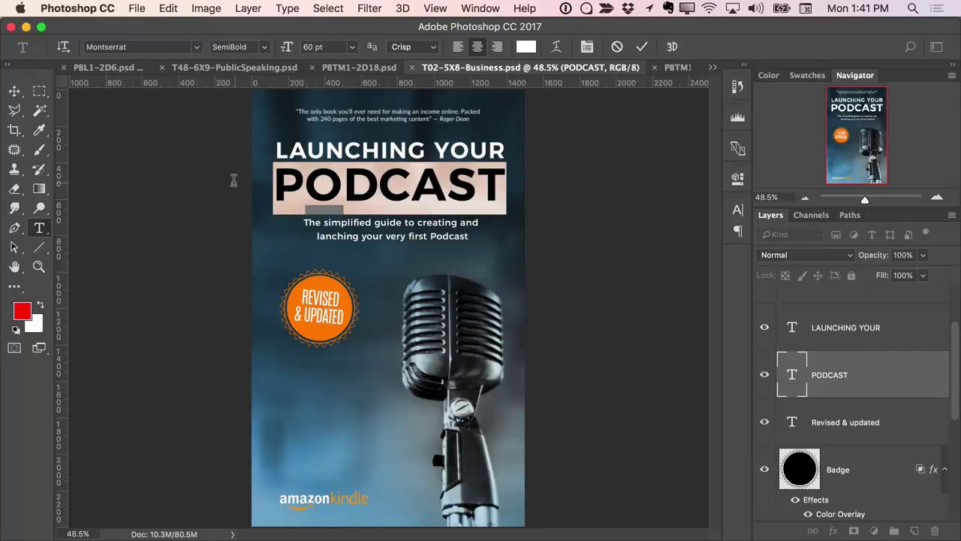
text(BOOK)
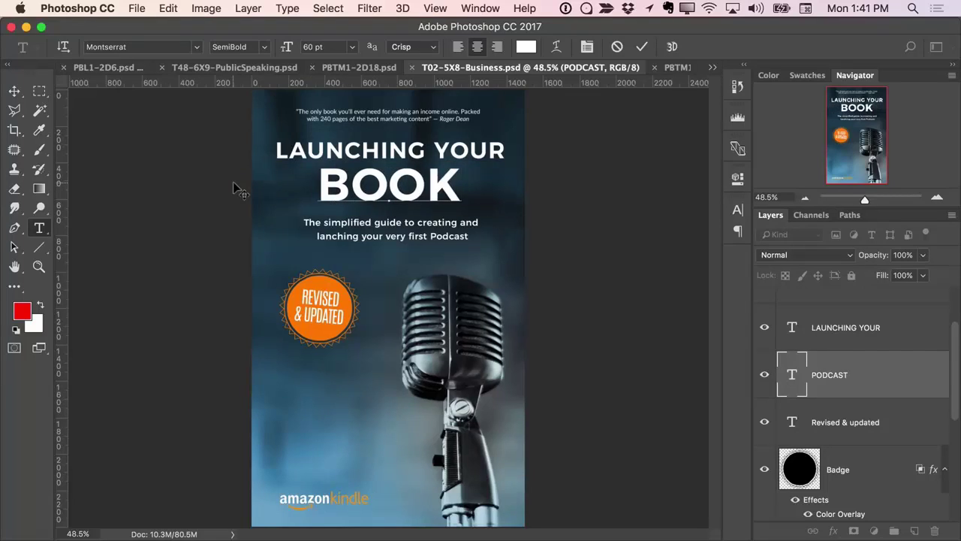
key(BackSpace)
key(BackSpace)
key(BackSpace)
key(BackSpace)
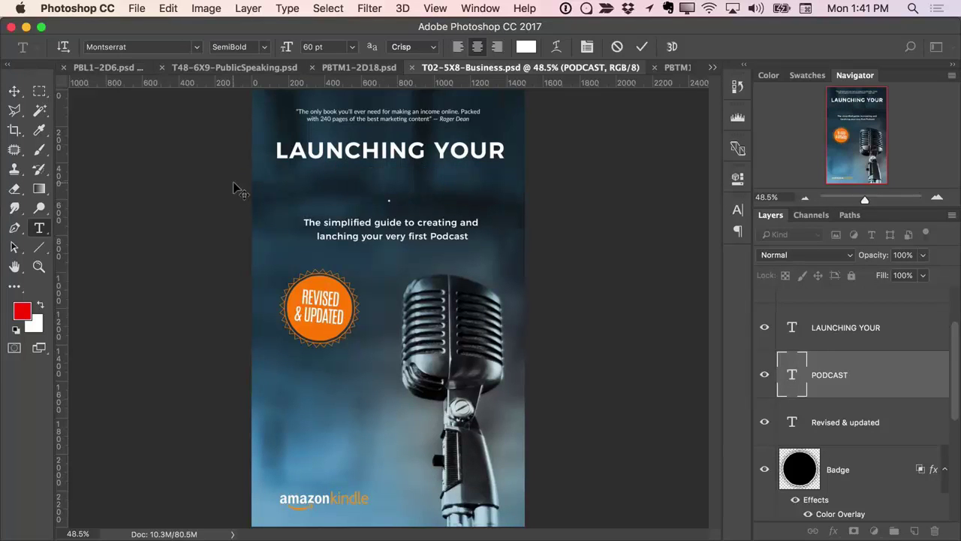
text(SOFTWAR)
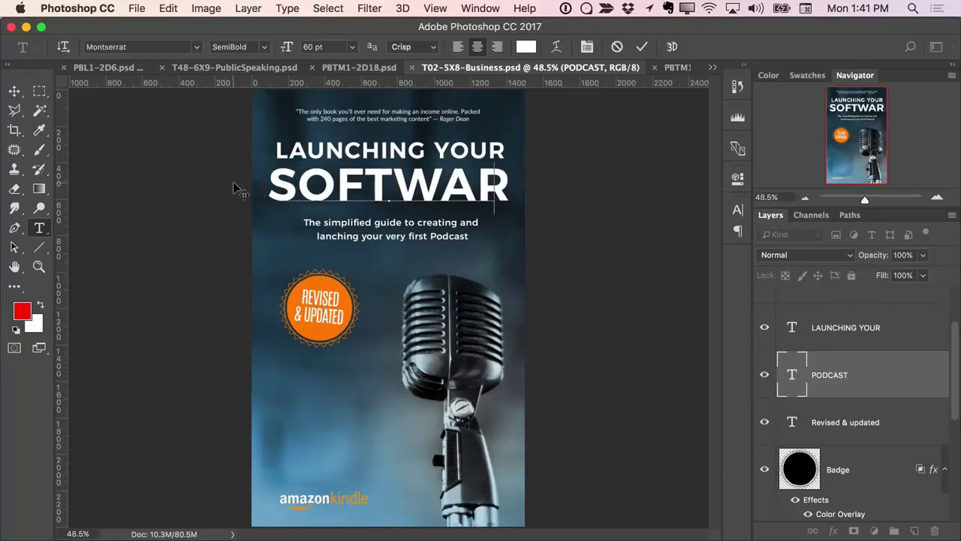
key(BackSpace)
key(BackSpace)
key(BackSpace)
key(BackSpace)
key(BackSpace)
key(BackSpace)
text(WEB)
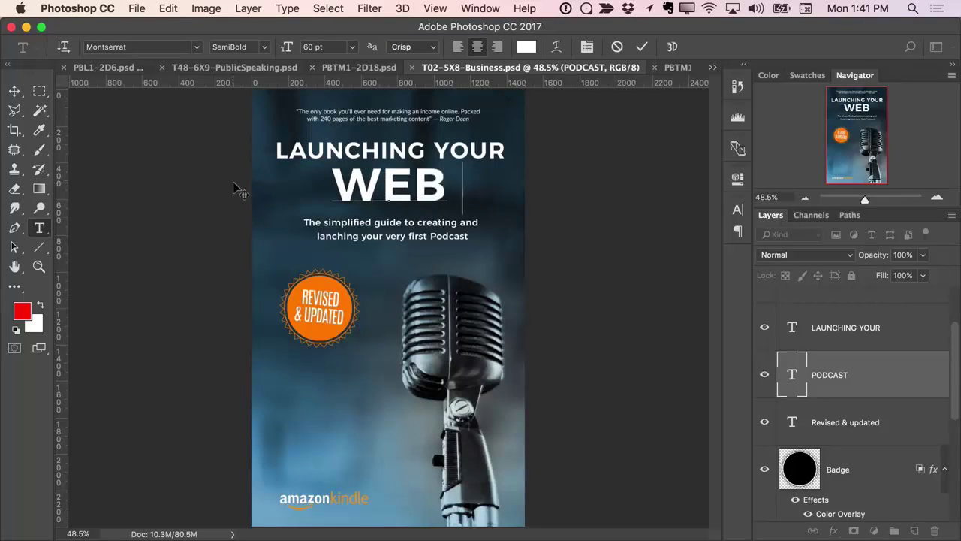
text(SITE)
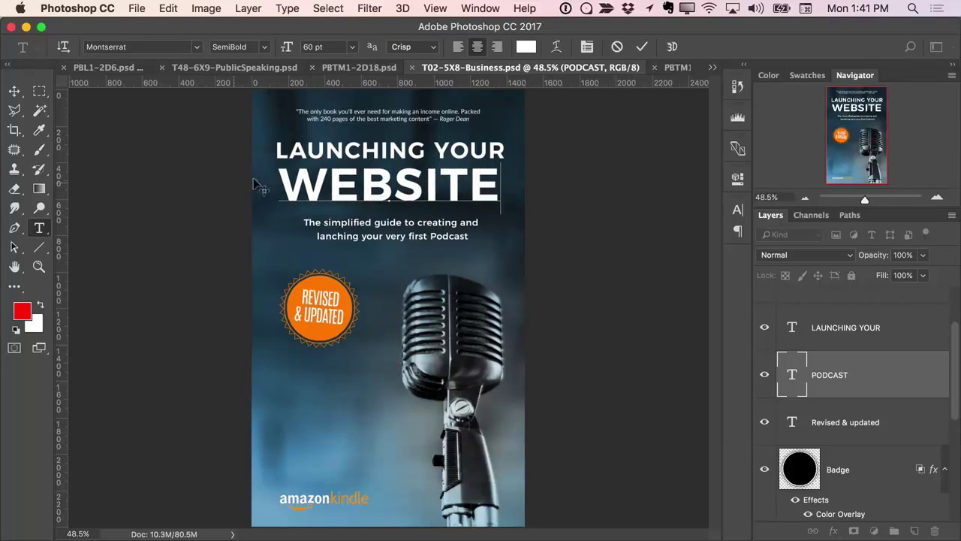
click(569, 96)
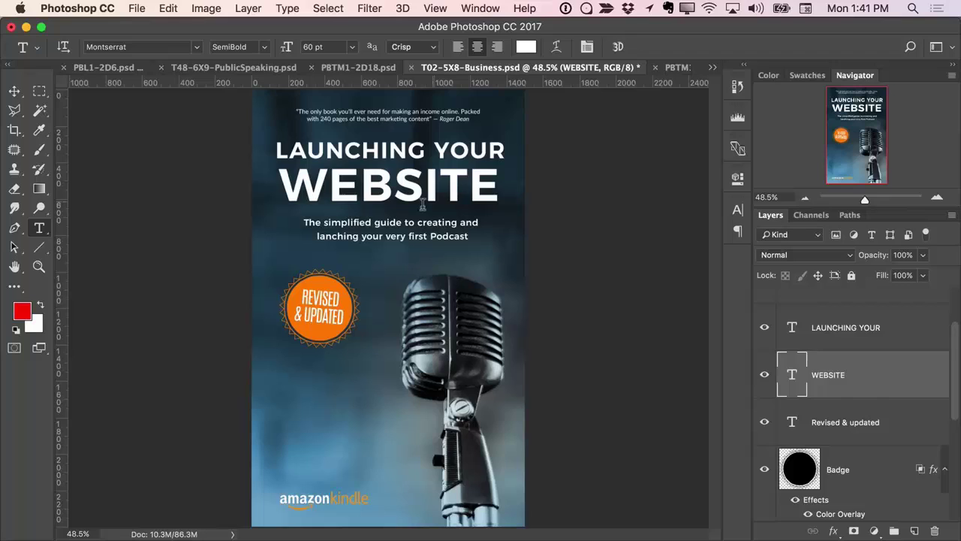
Step: Select the subtitle text, then leave text editing without changes
click(385, 221)
drag(331, 222, 469, 237)
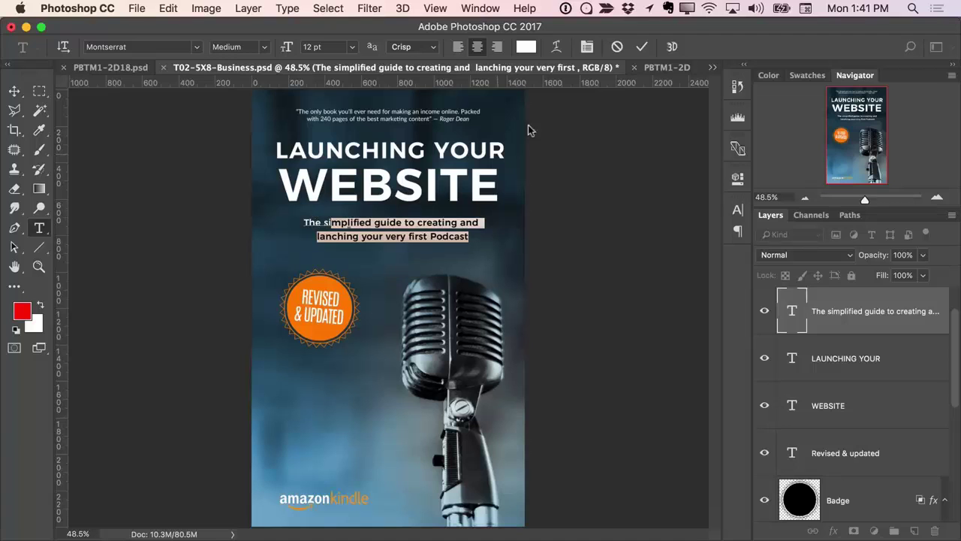
click(616, 46)
click(329, 9)
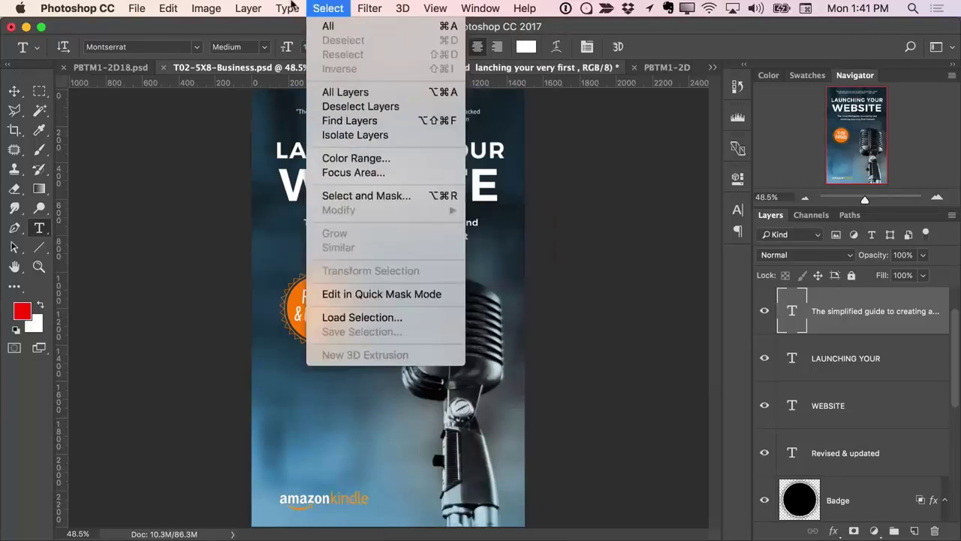
click(287, 9)
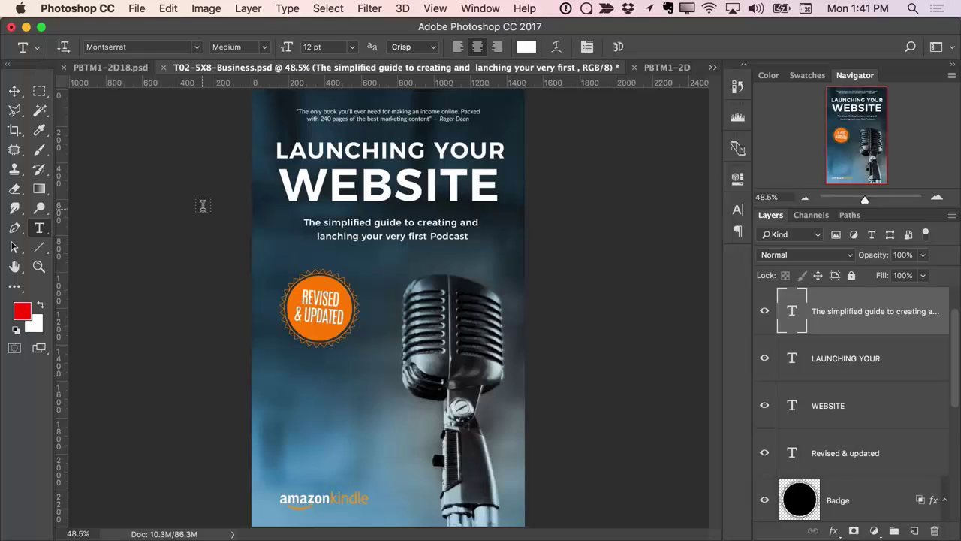
Step: With the Move tool, pick the Badge layer from the canvas right-click layer list
click(15, 91)
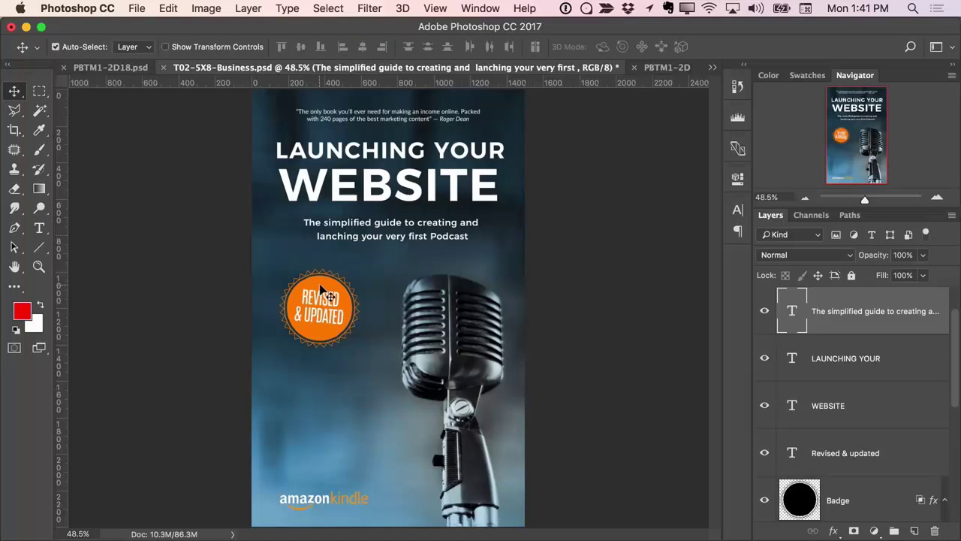
right_click(321, 283)
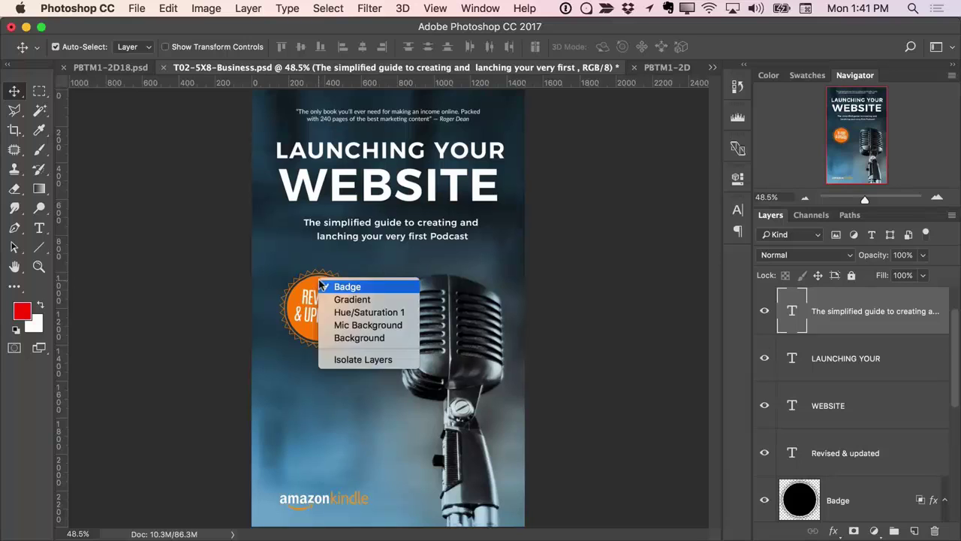
click(343, 283)
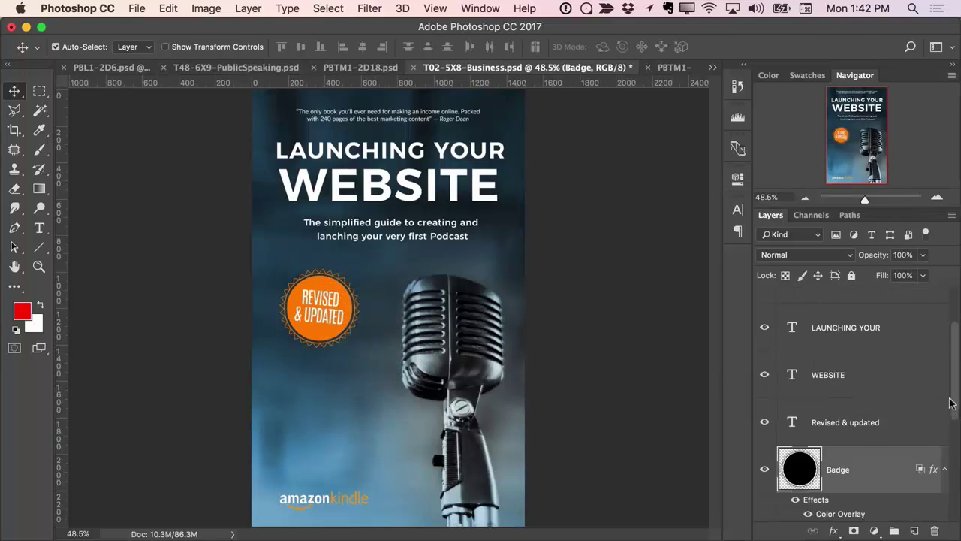
drag(953, 396, 956, 432)
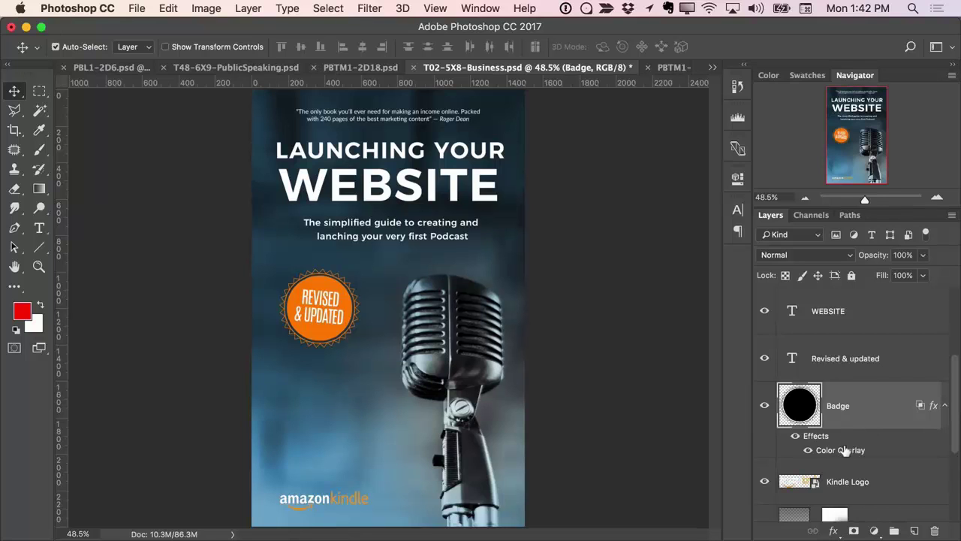
Step: Change the Badge layer's Color Overlay colour to blue 3777e2 and apply it
double_click(843, 451)
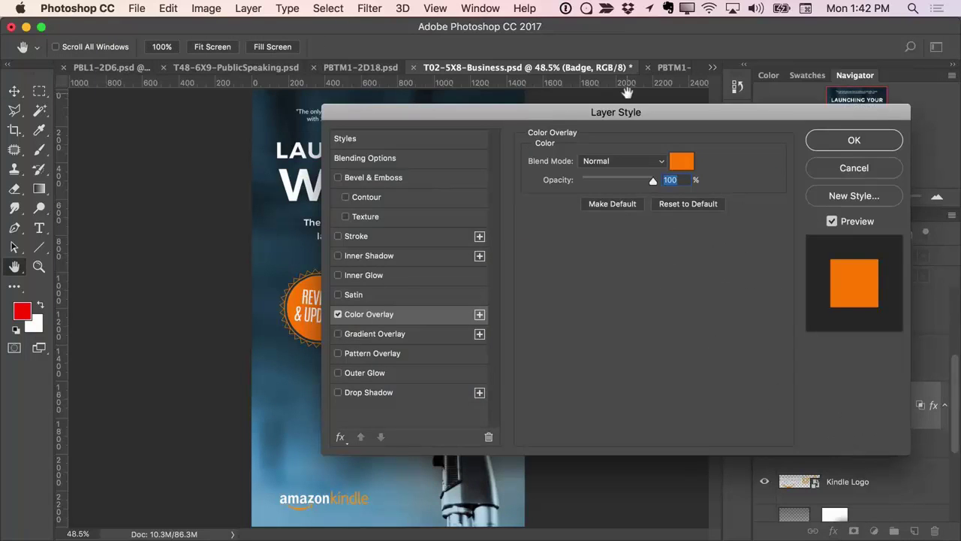
drag(618, 110, 681, 112)
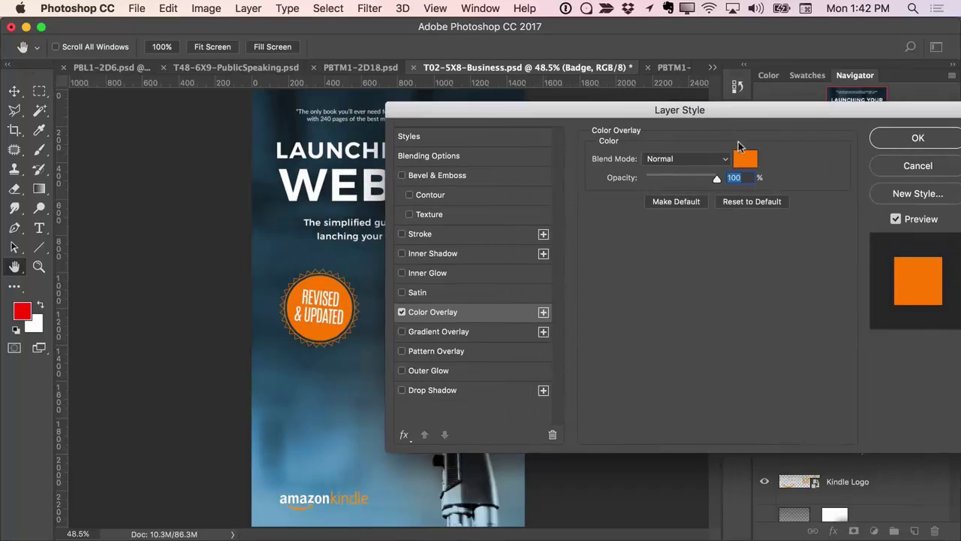
click(747, 161)
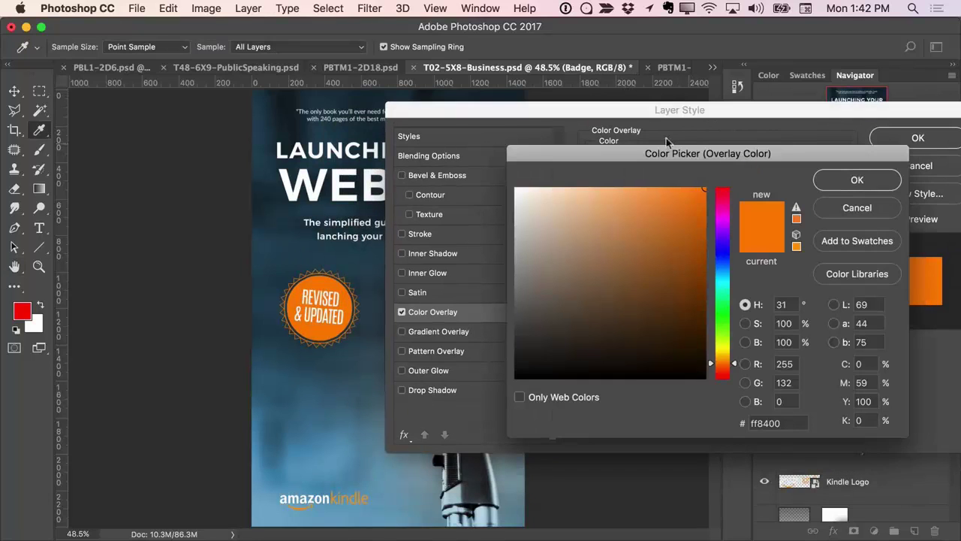
drag(633, 153, 621, 142)
drag(711, 239, 712, 254)
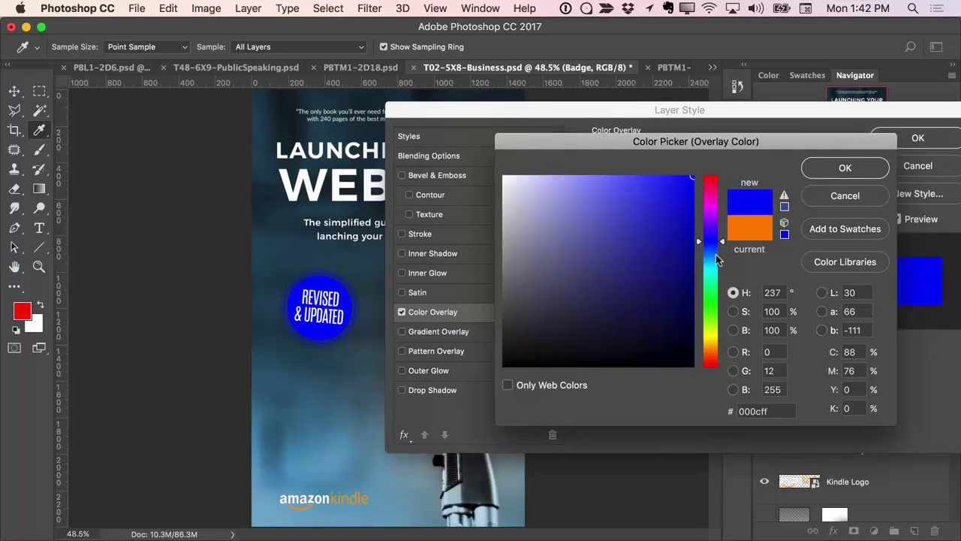
click(635, 215)
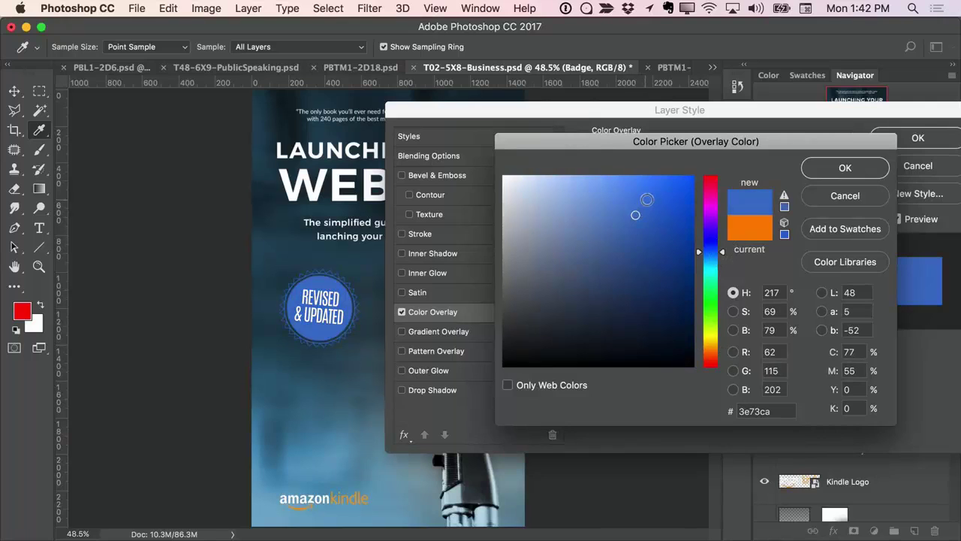
click(647, 197)
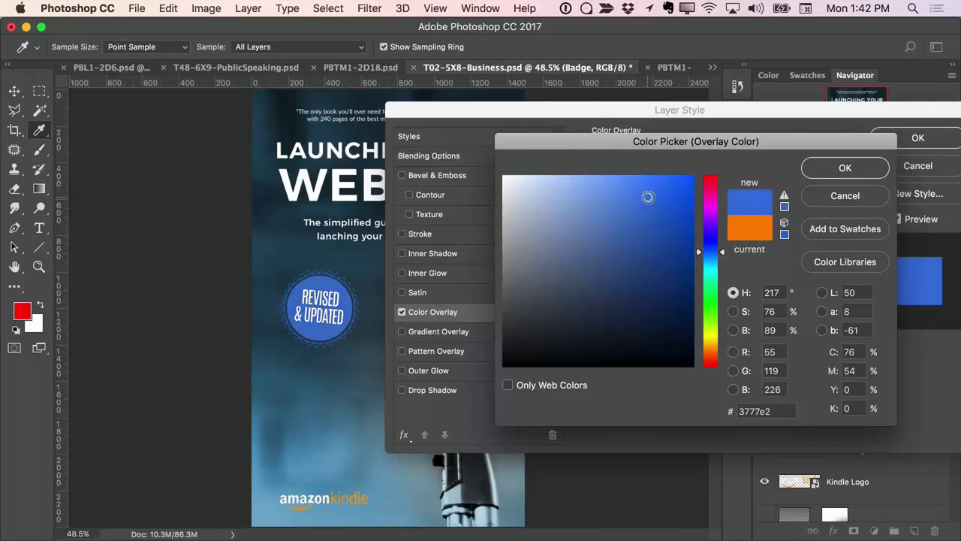
click(845, 168)
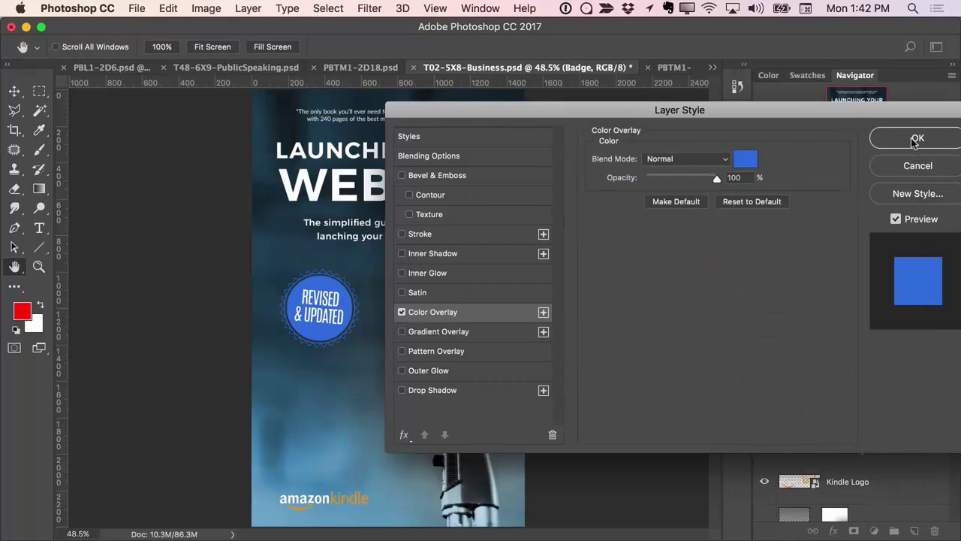
click(916, 140)
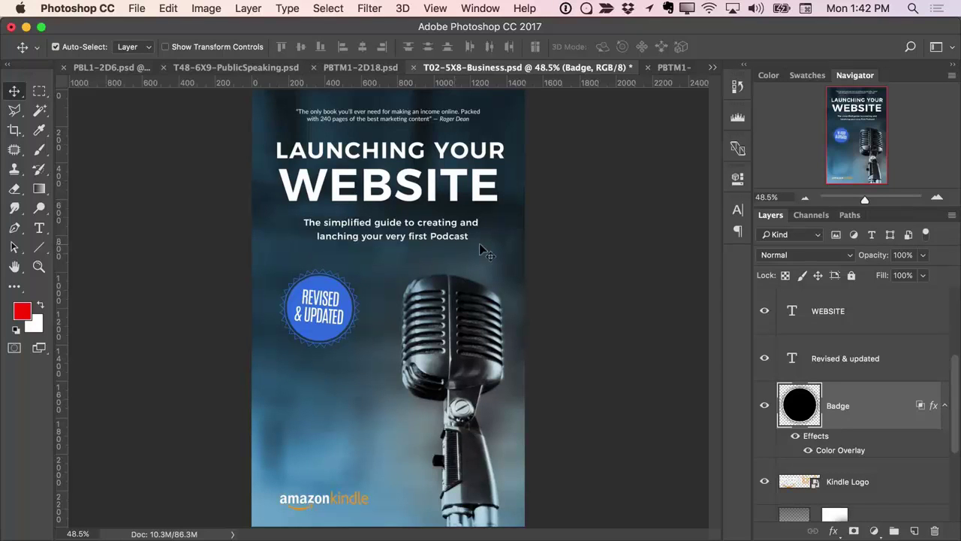
Step: Revert the cover's title to PODCAST and its badge colour to orange
key(super+shift+z)
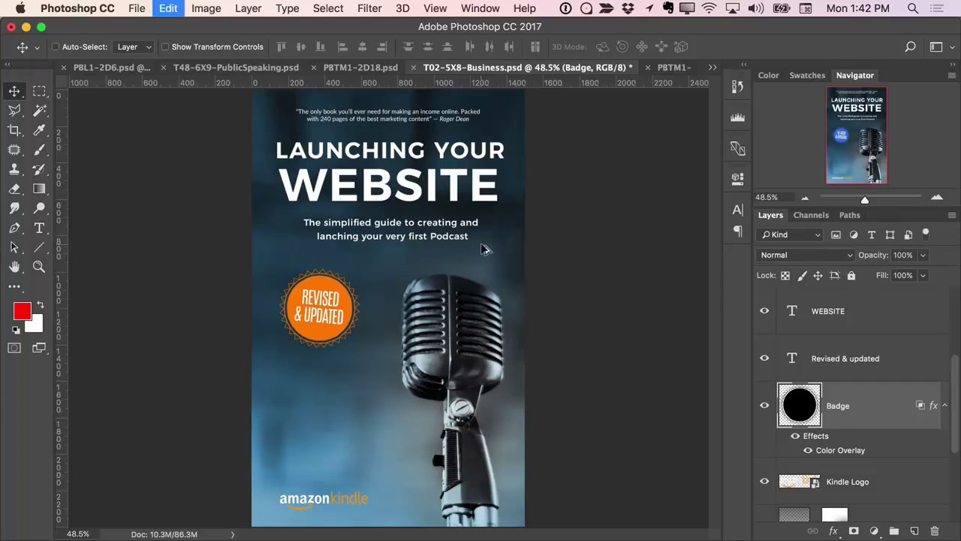
key(super+shift+z)
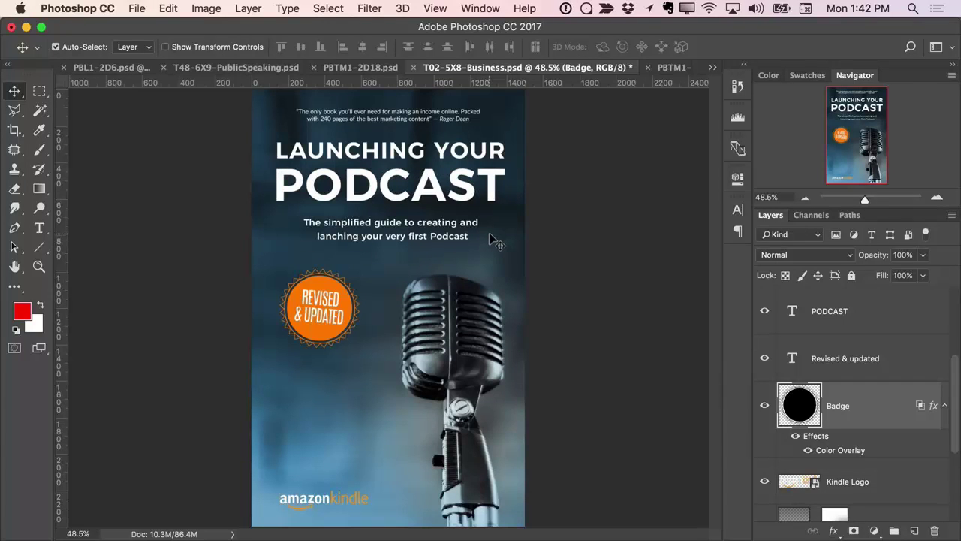
click(666, 67)
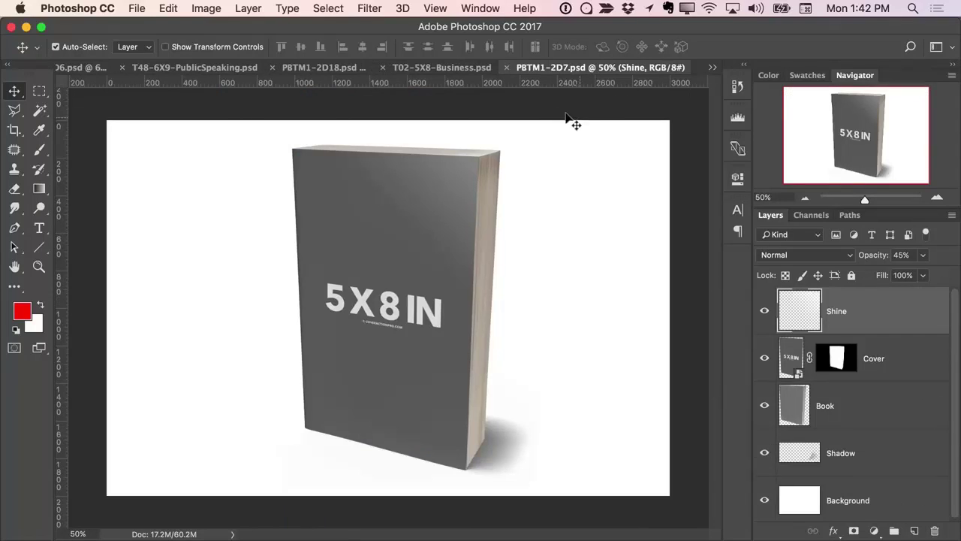
click(440, 69)
Step: Copy the whole podcast cover merged and open the 5x8 mockup's Cover smart object
click(328, 8)
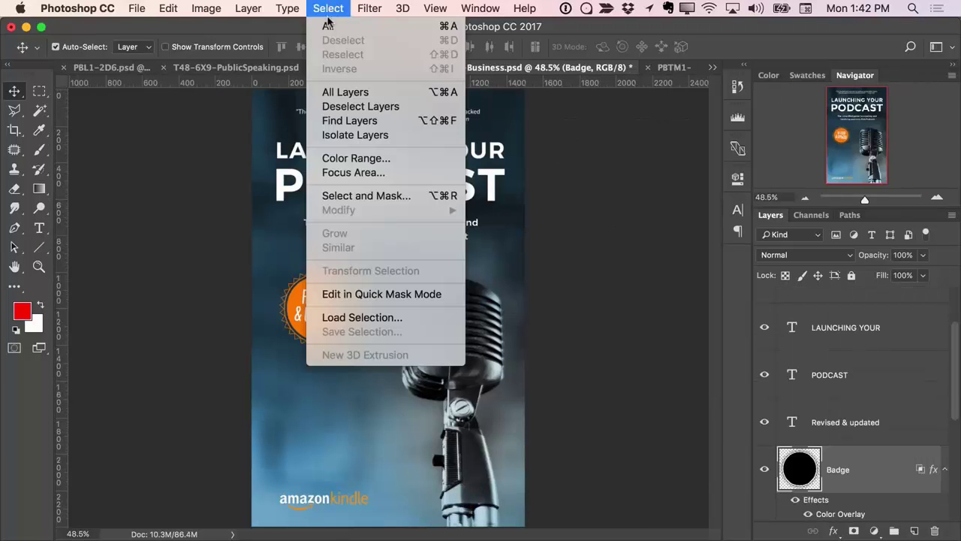
click(329, 24)
click(168, 8)
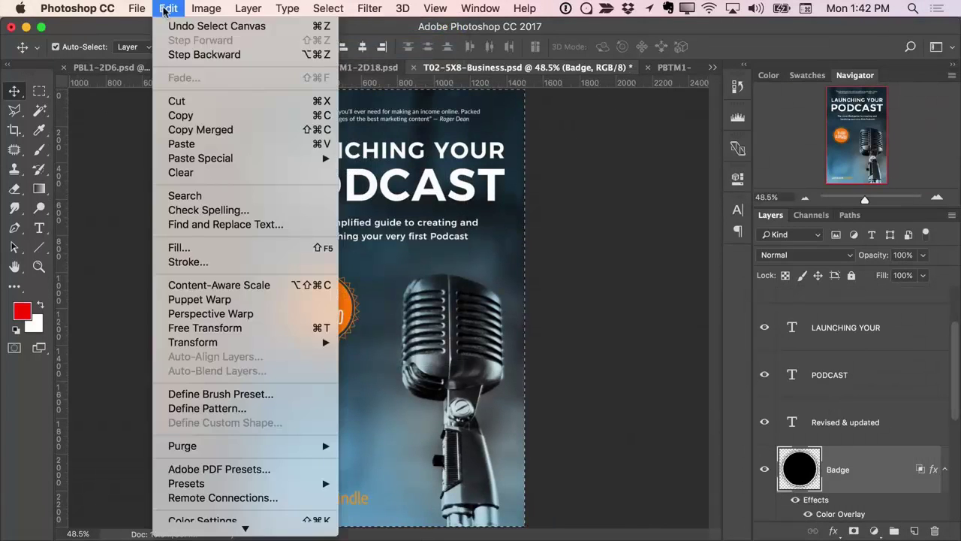
click(207, 127)
click(674, 67)
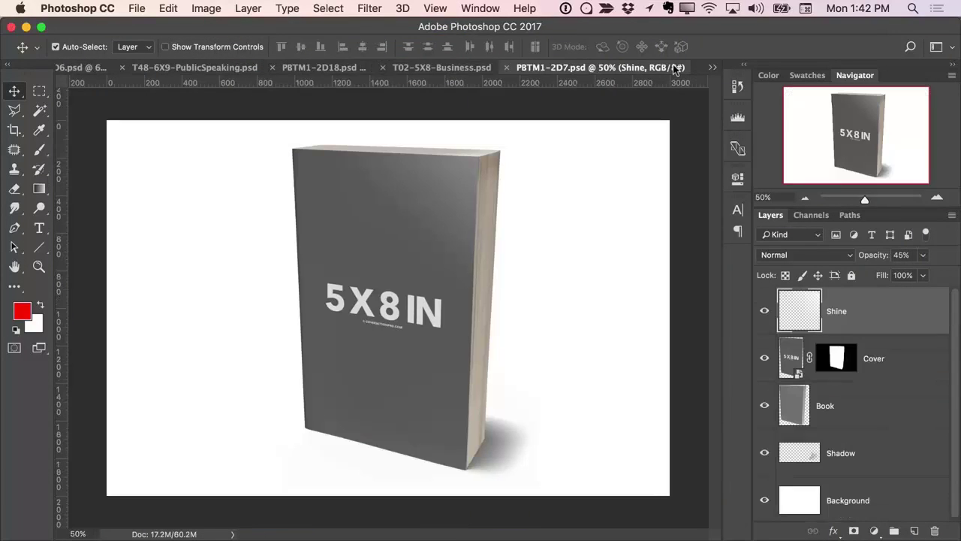
click(901, 361)
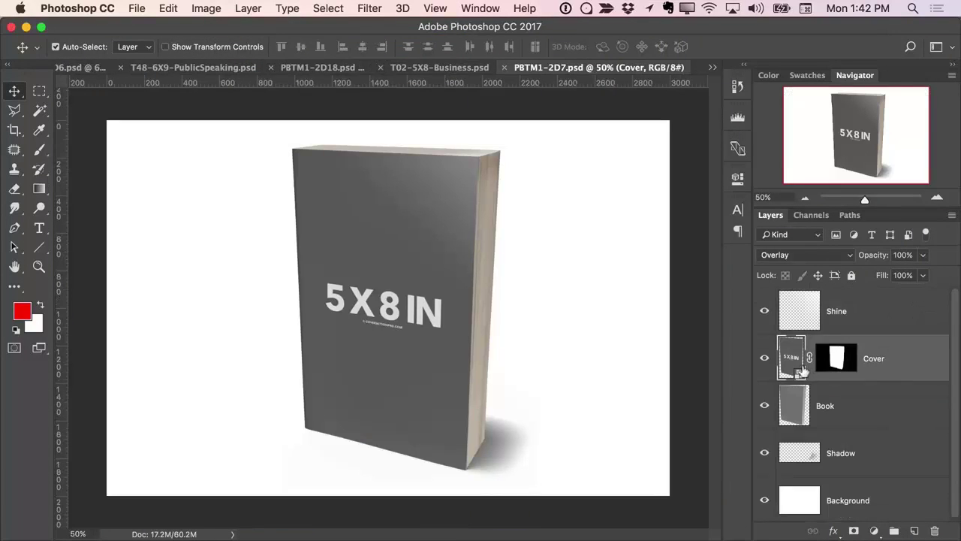
double_click(797, 371)
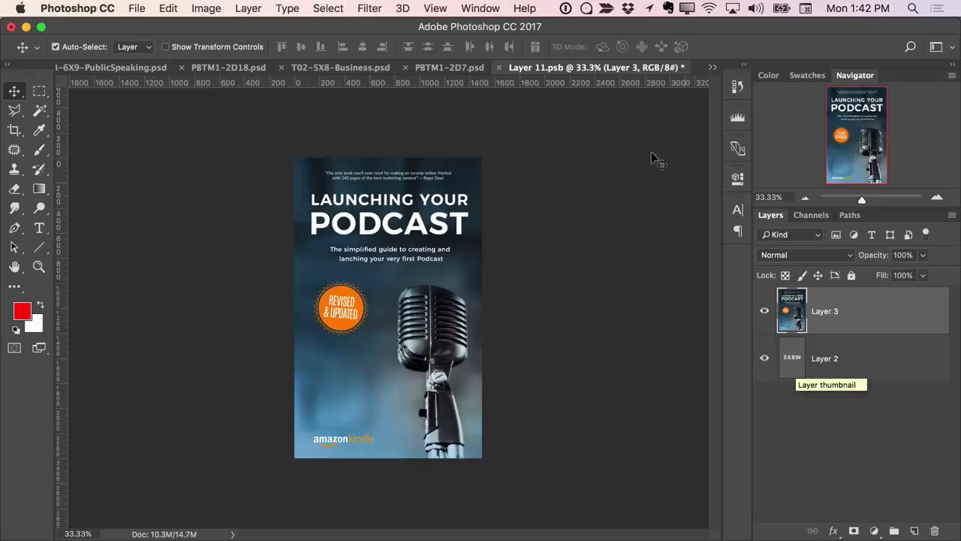
Step: Save the edited cover into the mockup and raise the Shine layer's opacity
click(500, 68)
click(600, 212)
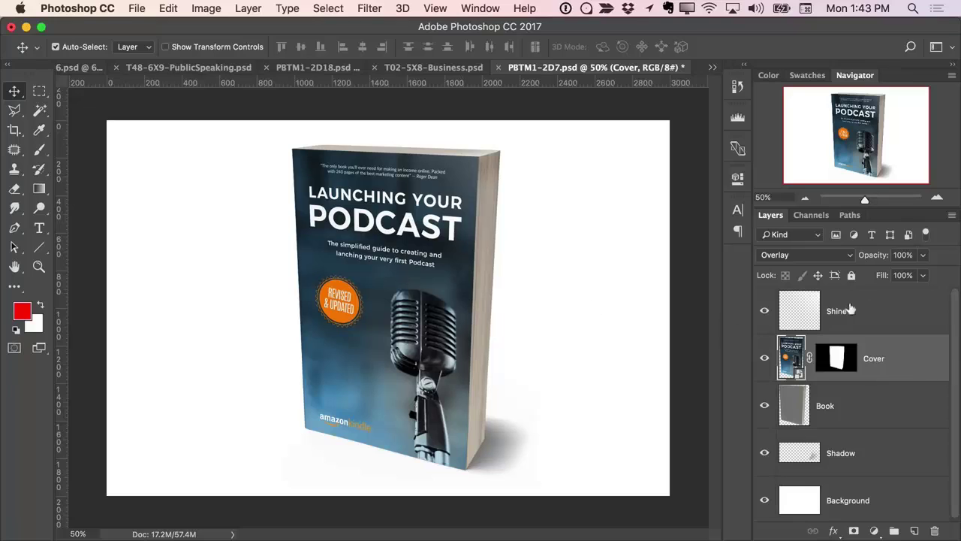
click(871, 308)
click(922, 255)
drag(912, 271, 945, 275)
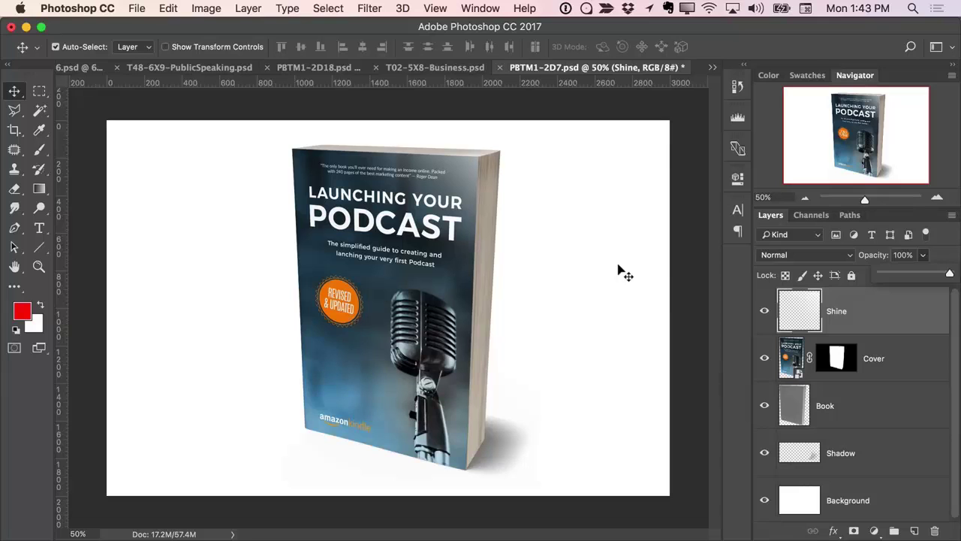
key(Return)
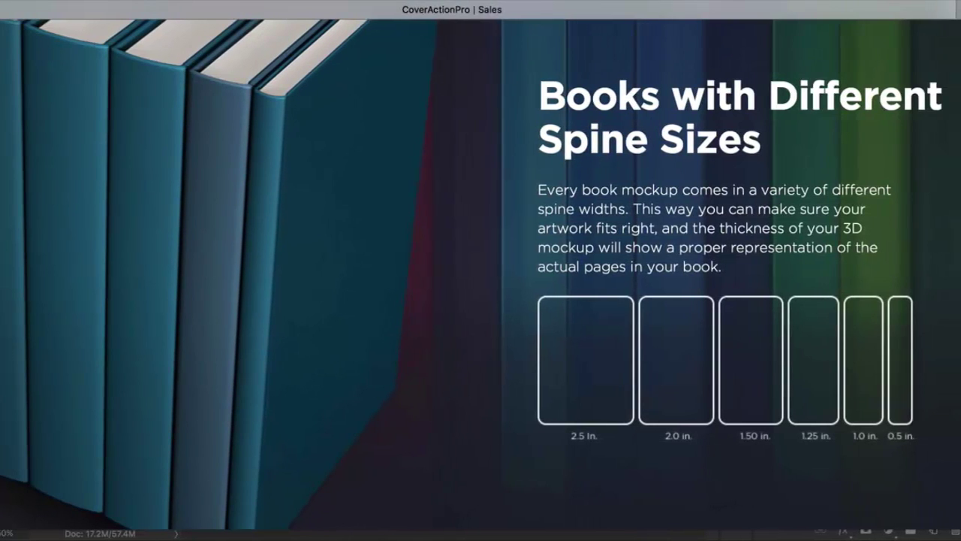
Step: Scroll past Hardcover Books to the Landscape Books sizes, 9 x 7 in. to A4
scroll(480, 270, down, 2)
scroll(480, 270, down, 5)
scroll(481, 270, down, 4)
scroll(480, 271, down, 3)
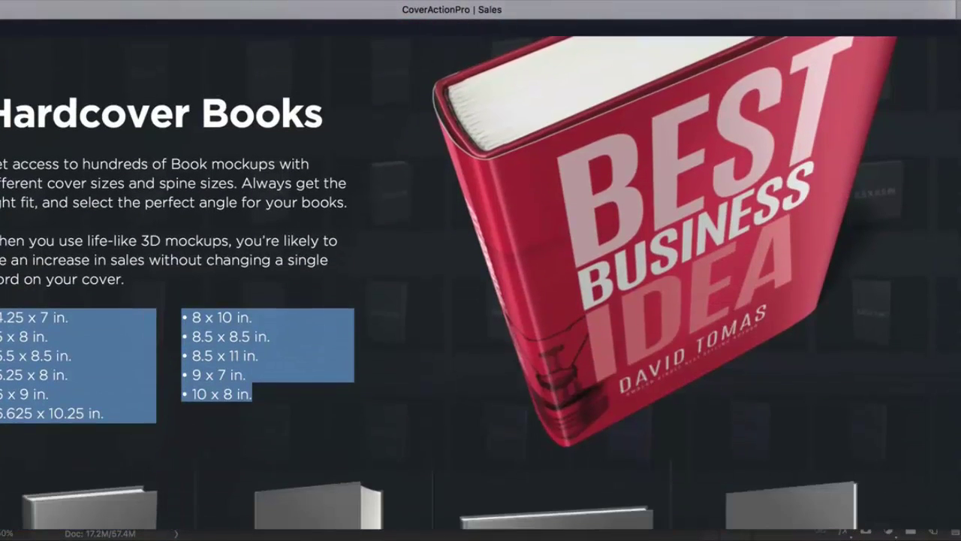
scroll(481, 270, down, 1)
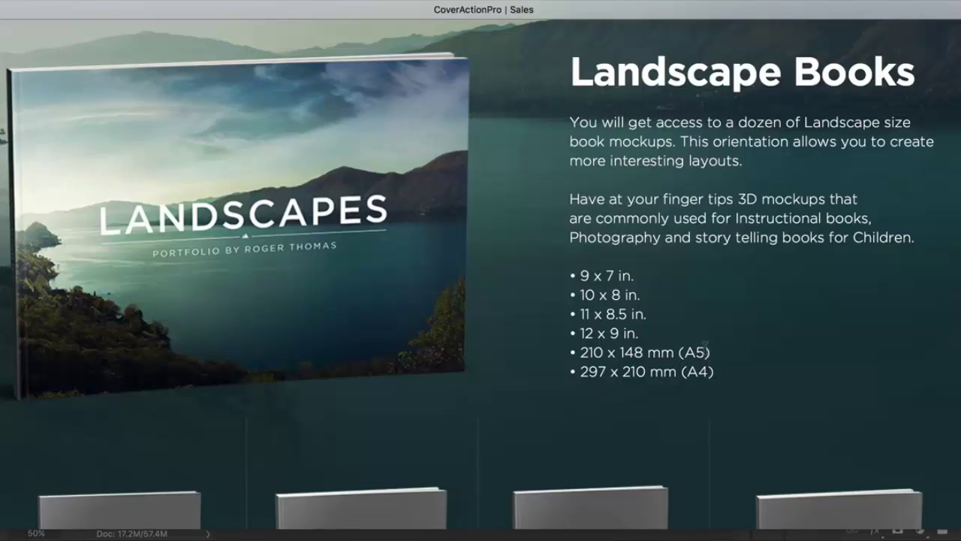
Step: Highlight the A5 and A4 sizes, then scroll past Binders & Notebooks to product bundles
double_click(695, 351)
double_click(695, 371)
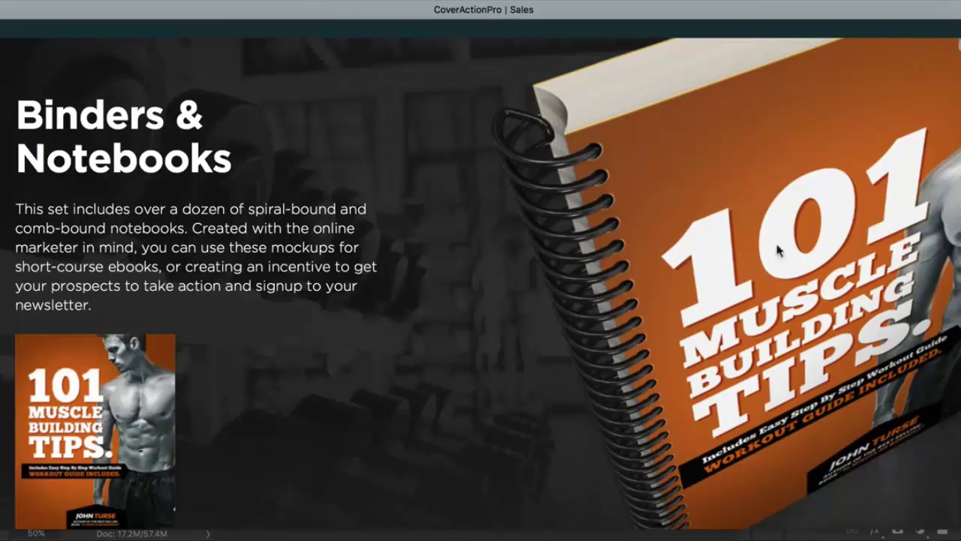
scroll(480, 270, down, 5)
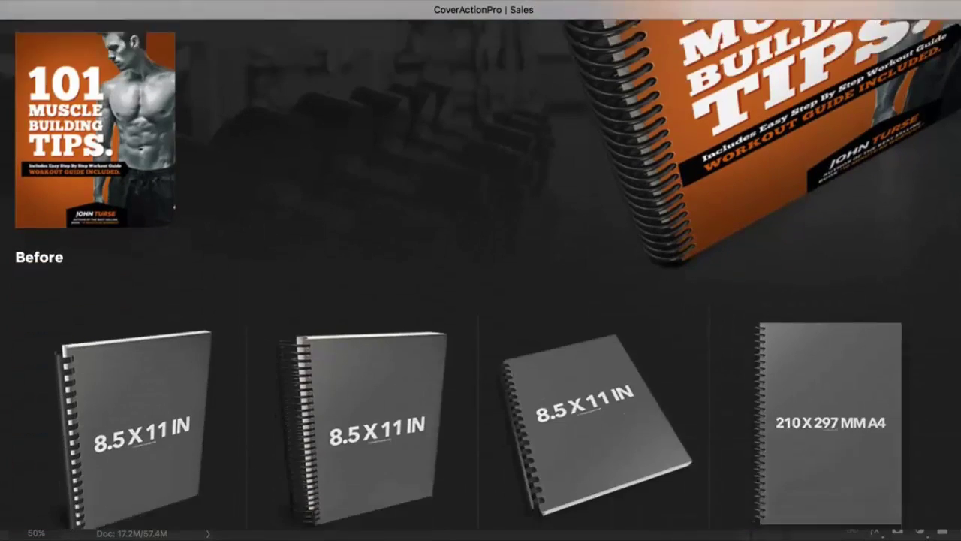
scroll(481, 270, down, 1)
scroll(480, 270, down, 1)
scroll(481, 270, down, 1)
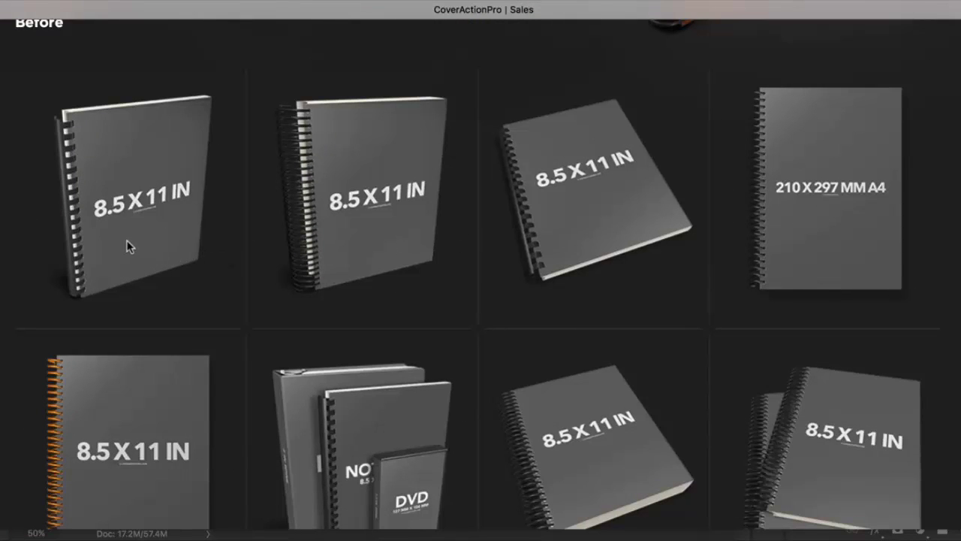
scroll(84, 359, down, 1)
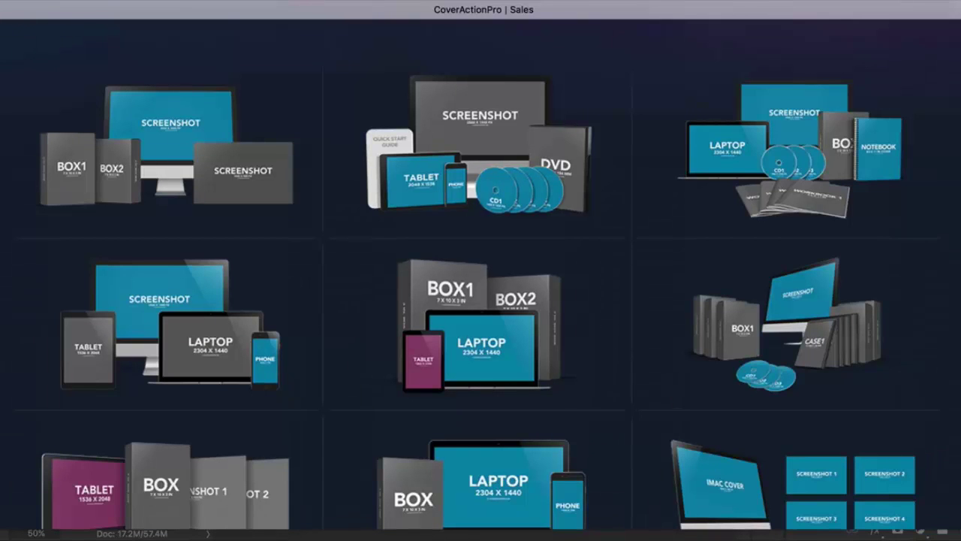
Step: Scroll through the Book Boxsets mockups down to the Software Boxes BOX grid
scroll(480, 271, down, 6)
scroll(480, 271, down, 2)
scroll(481, 270, down, 2)
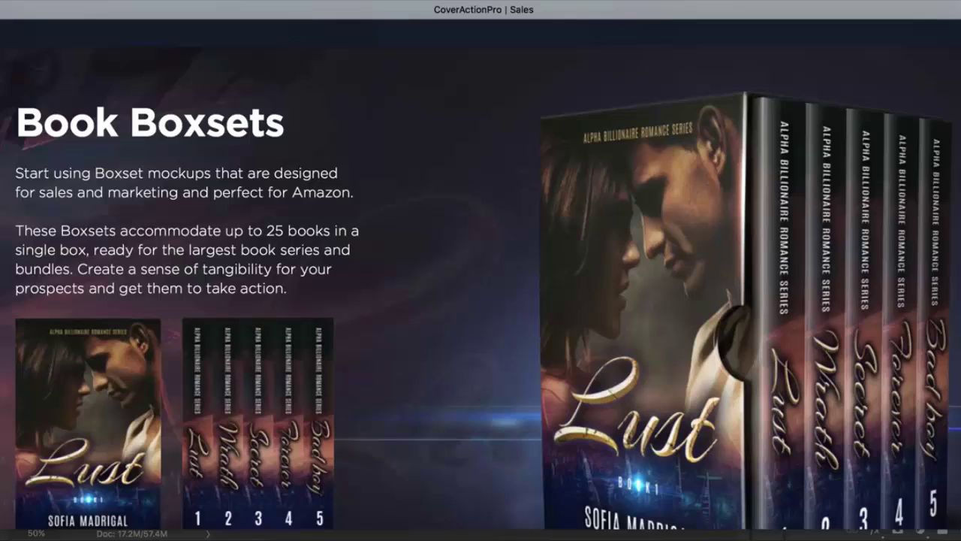
scroll(480, 270, down, 1)
scroll(481, 270, down, 1)
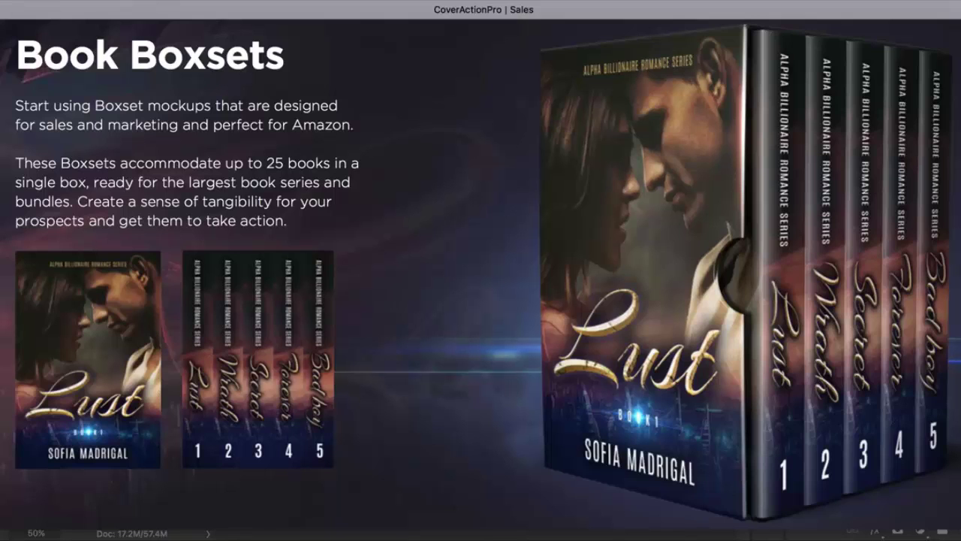
scroll(480, 270, down, 4)
scroll(481, 270, down, 4)
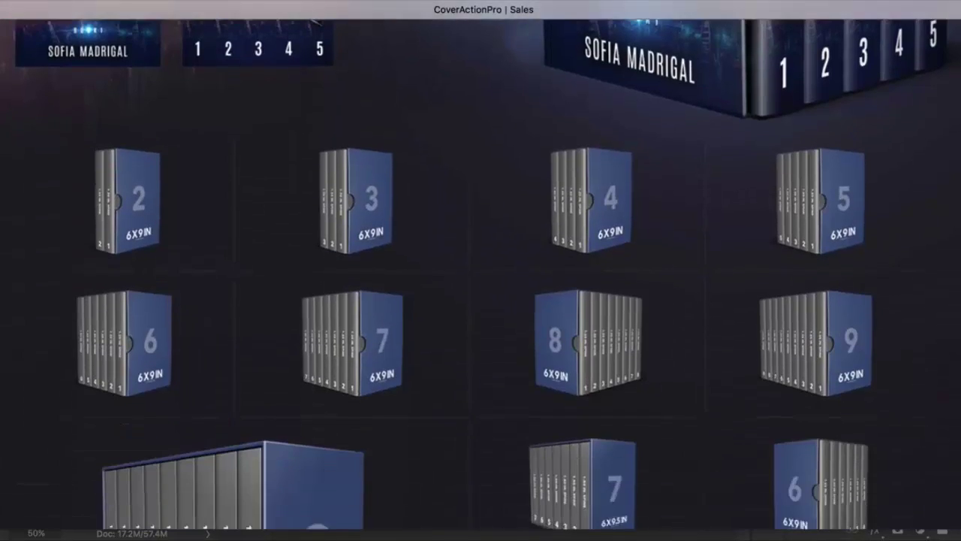
scroll(481, 270, down, 2)
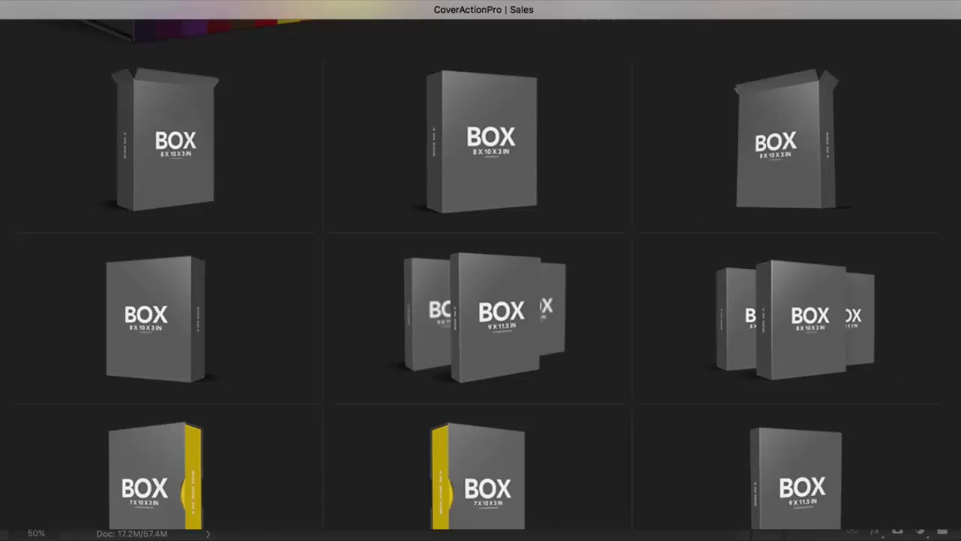
Step: Scroll past the box mockups to the 50 Pre-Made Cover Templates thumbnails
scroll(480, 270, down, 3)
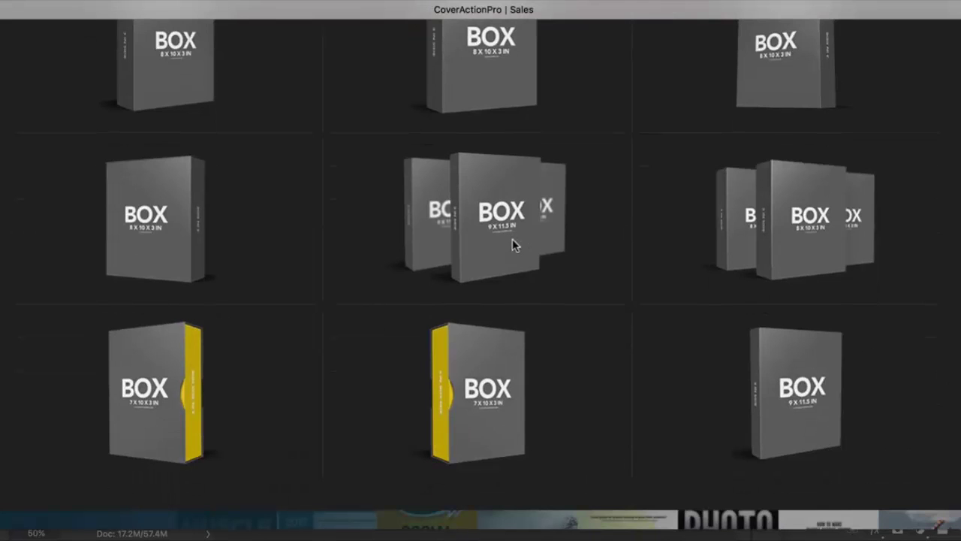
scroll(481, 270, down, 5)
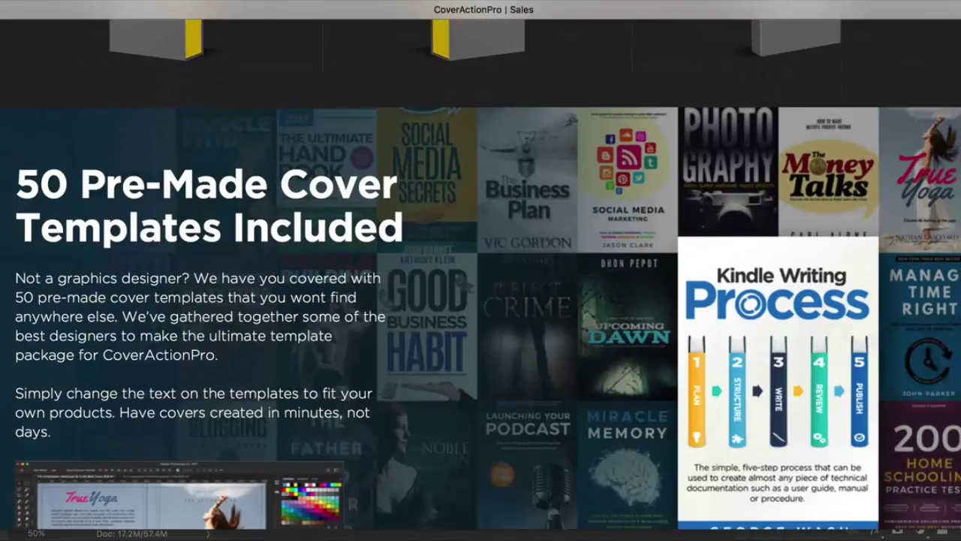
scroll(480, 270, down, 1)
scroll(480, 270, down, 2)
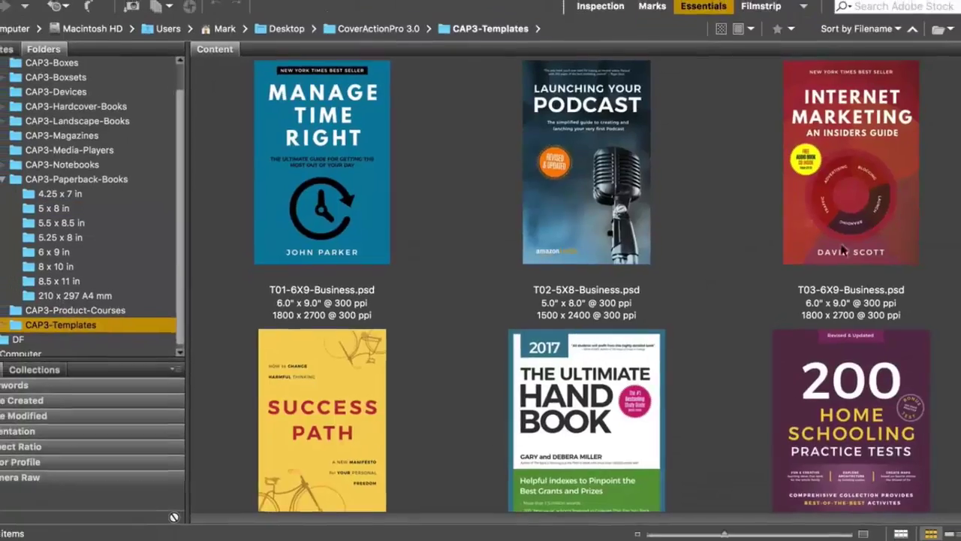
Step: Browse the CAP3-Templates covers and select T35-Createspace-NonFiction.psd
scroll(920, 304, down, 3)
scroll(920, 304, down, 10)
scroll(921, 303, down, 4)
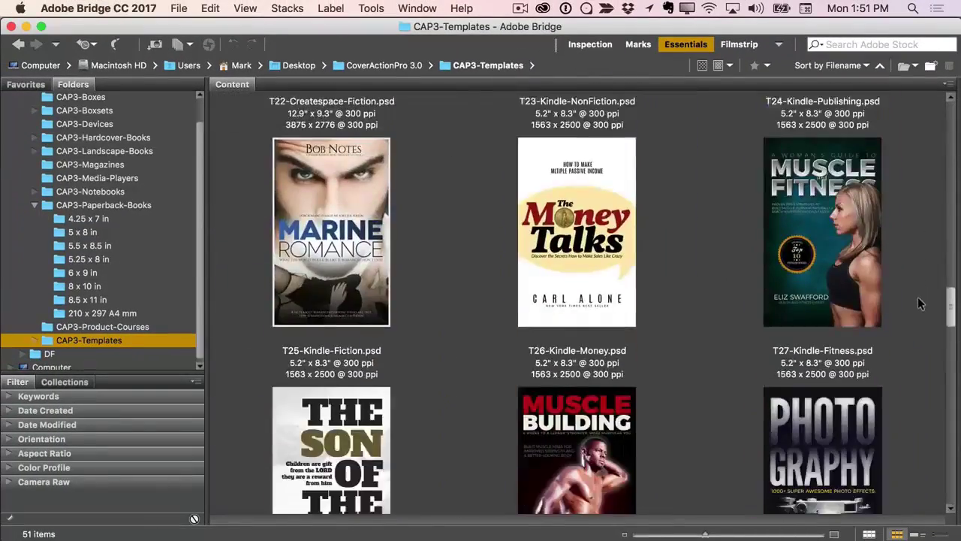
scroll(920, 303, down, 10)
scroll(920, 304, down, 6)
scroll(920, 303, up, 1)
scroll(920, 304, up, 3)
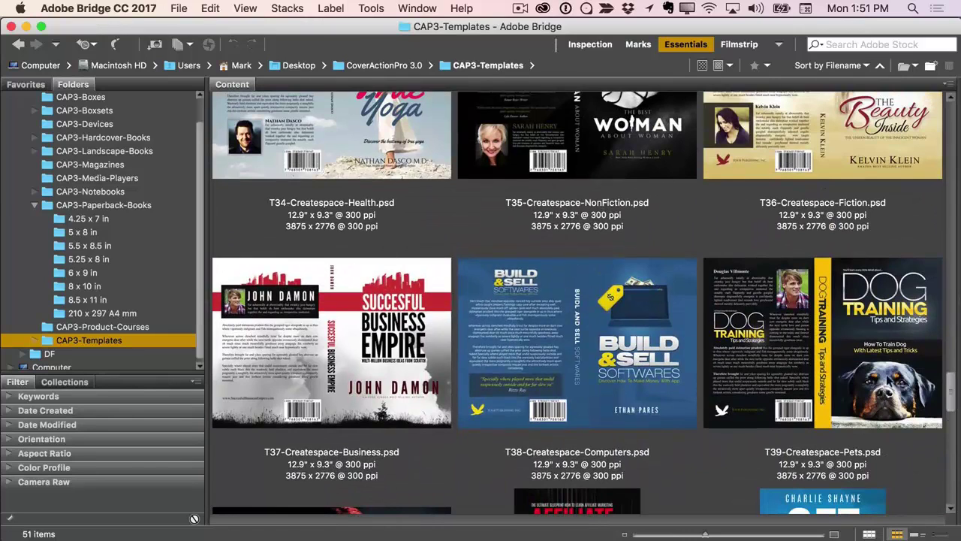
scroll(713, 289, up, 3)
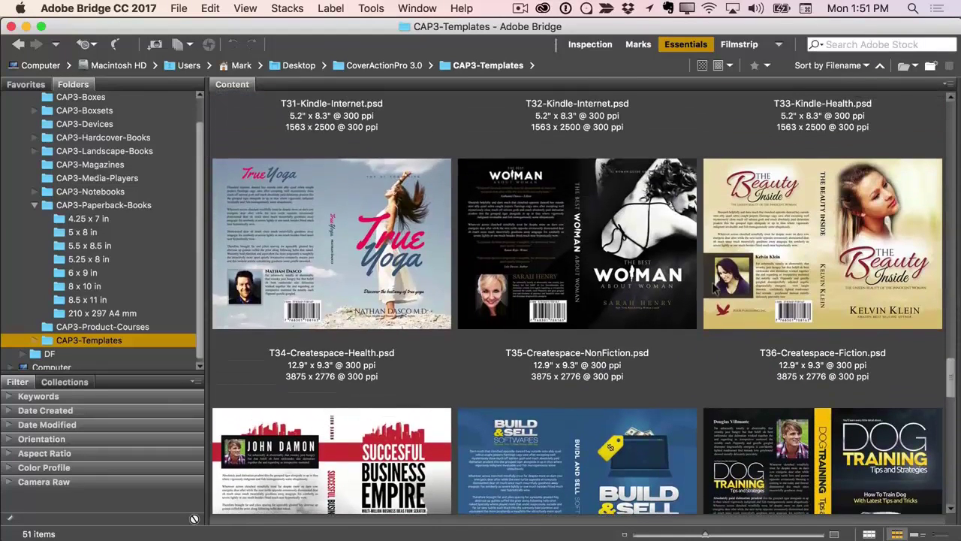
click(635, 270)
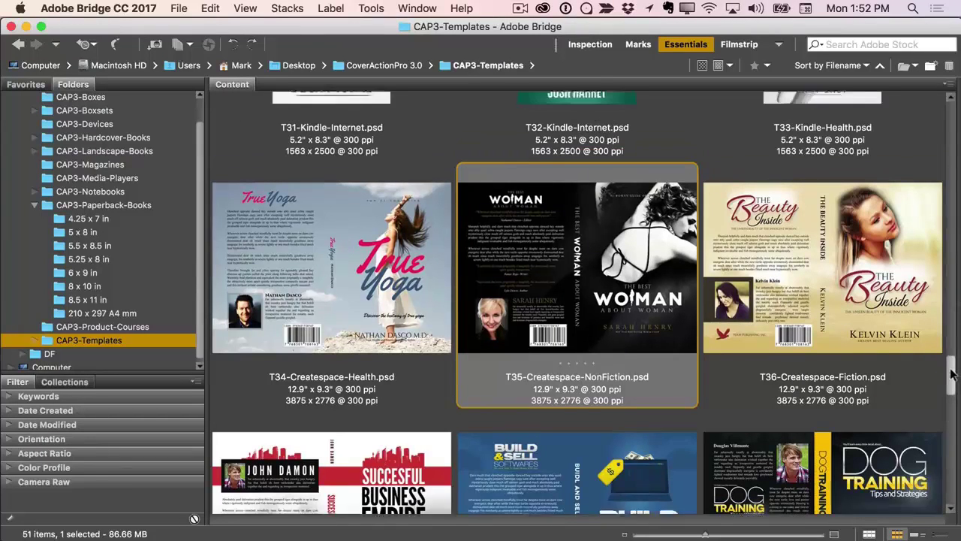
mouse_move(951, 376)
mouse_down()
mouse_move(950, 343)
mouse_move(942, 432)
mouse_up()
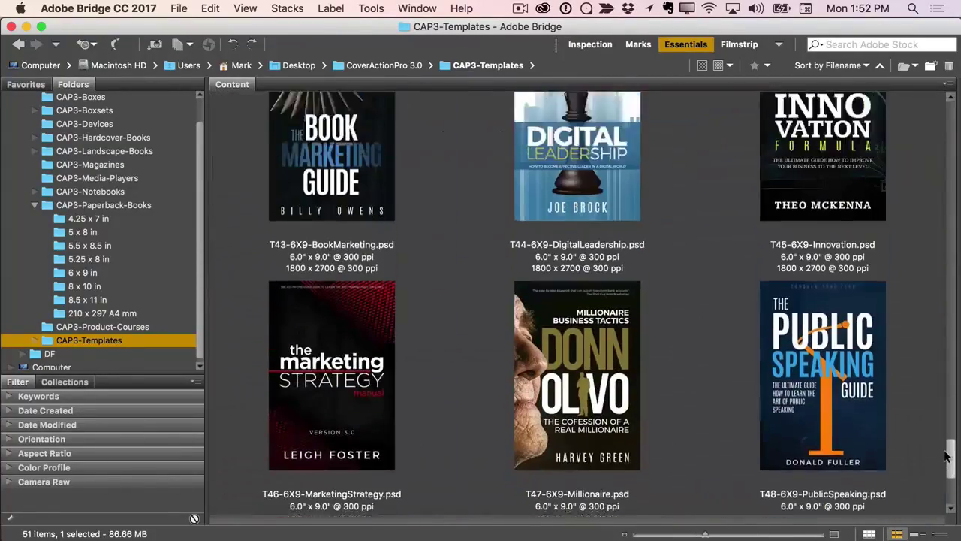
drag(943, 432, 943, 373)
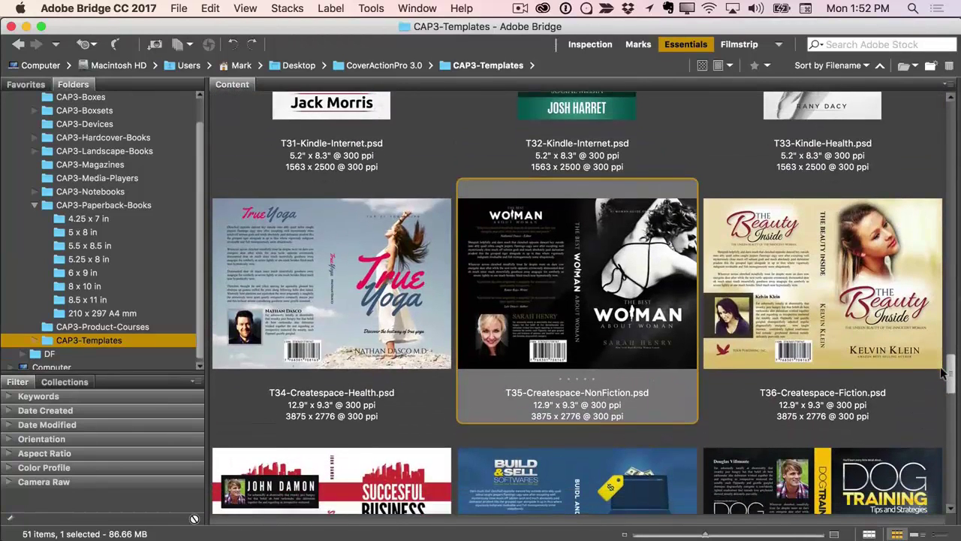